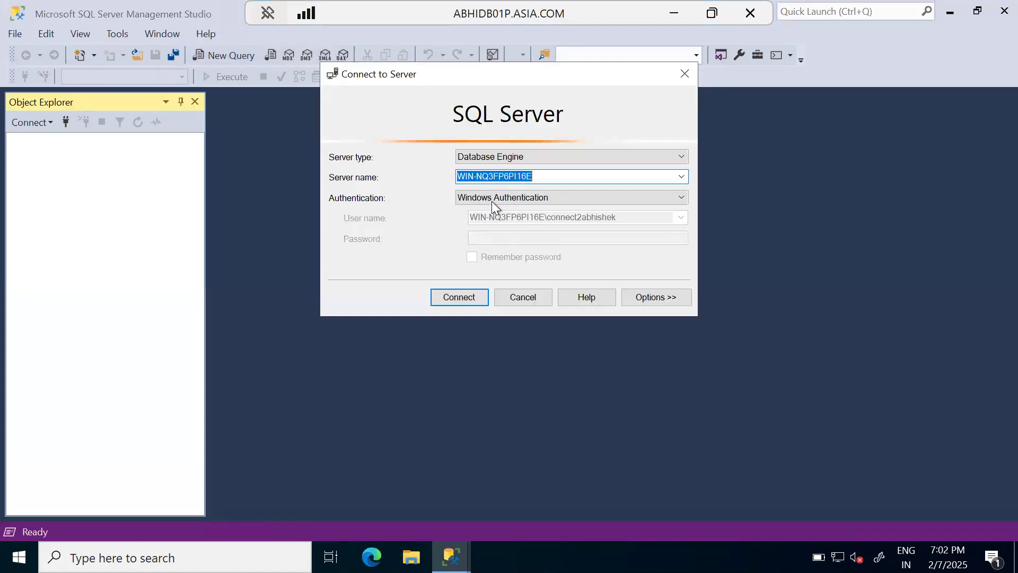
# Step: Connect to the WIN-NQ3FP6PI16E database engine with Windows Authentication and expand the AdventureWorks2019 database
pyautogui.click(459, 302)
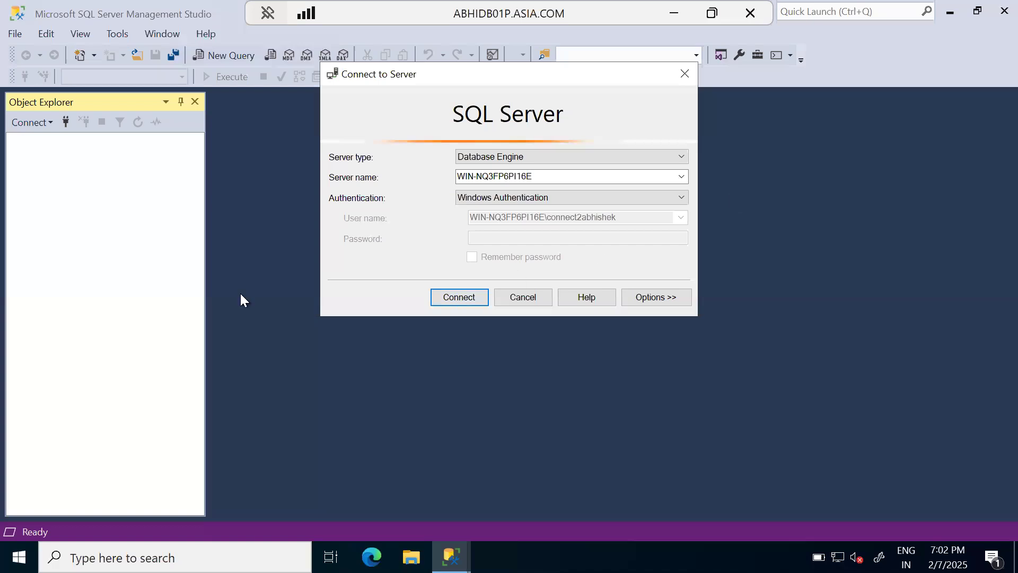
pyautogui.click(458, 298)
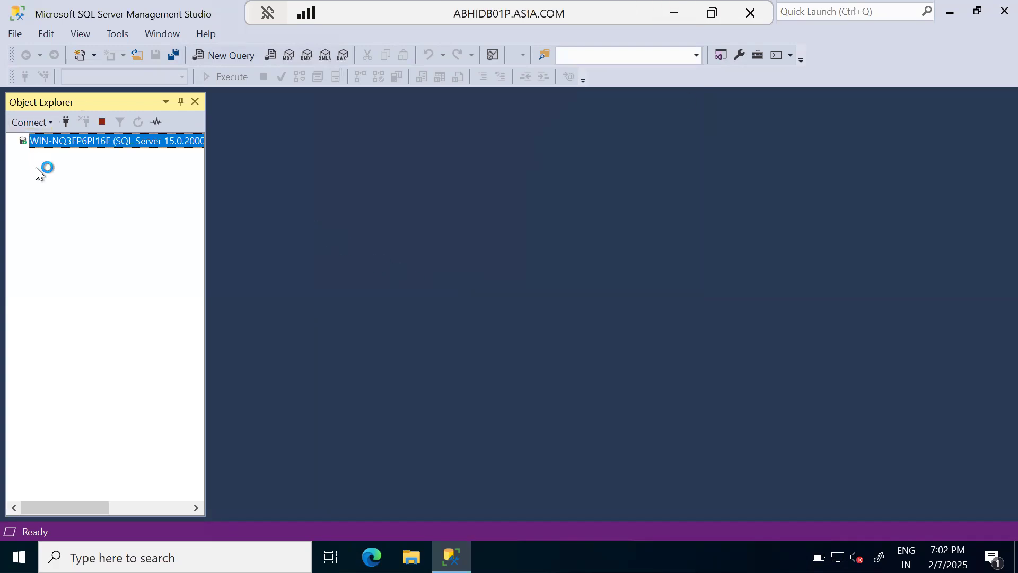
pyautogui.click(23, 156)
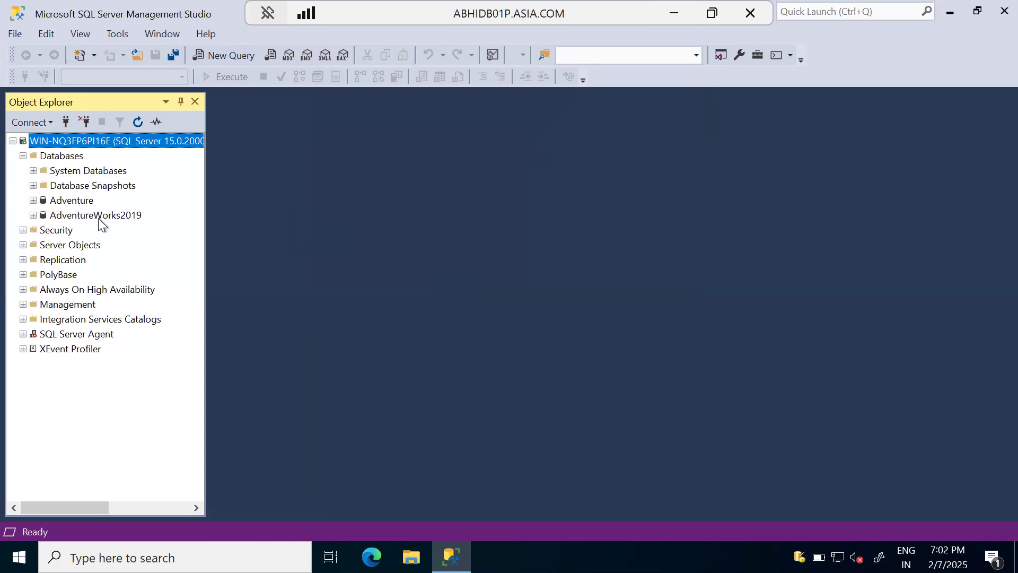
pyautogui.click(89, 216)
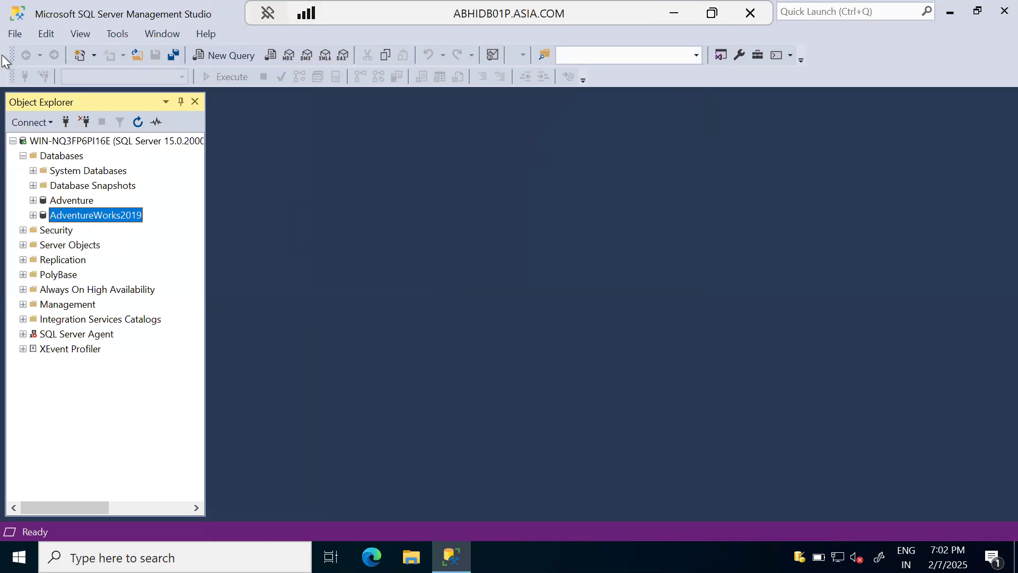
pyautogui.click(33, 215)
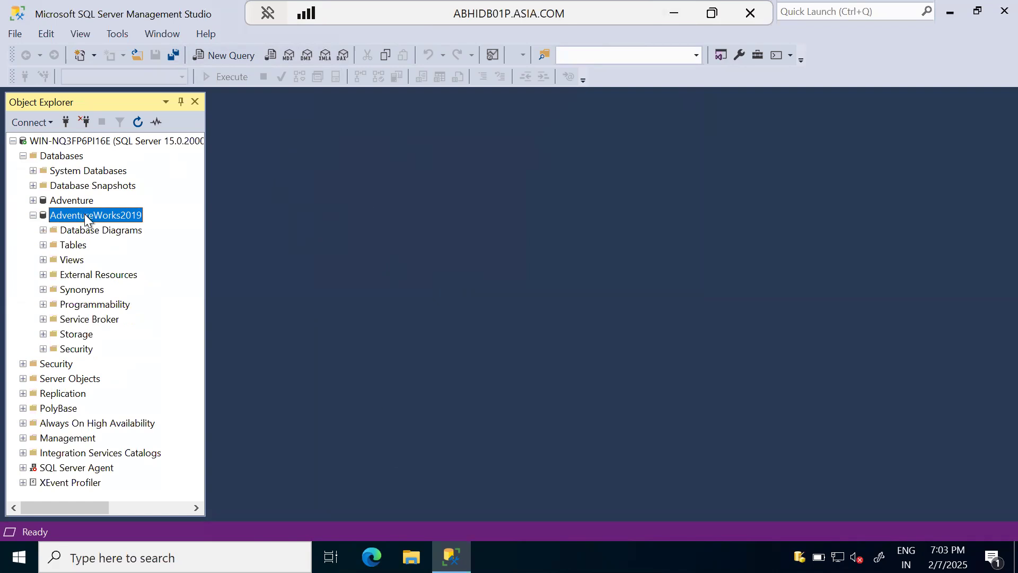
# Step: Locate the AdventureWorks2019 (2).bak backup file on Local Disk (C:) in File Explorer, then minimize that window
pyautogui.click(412, 557)
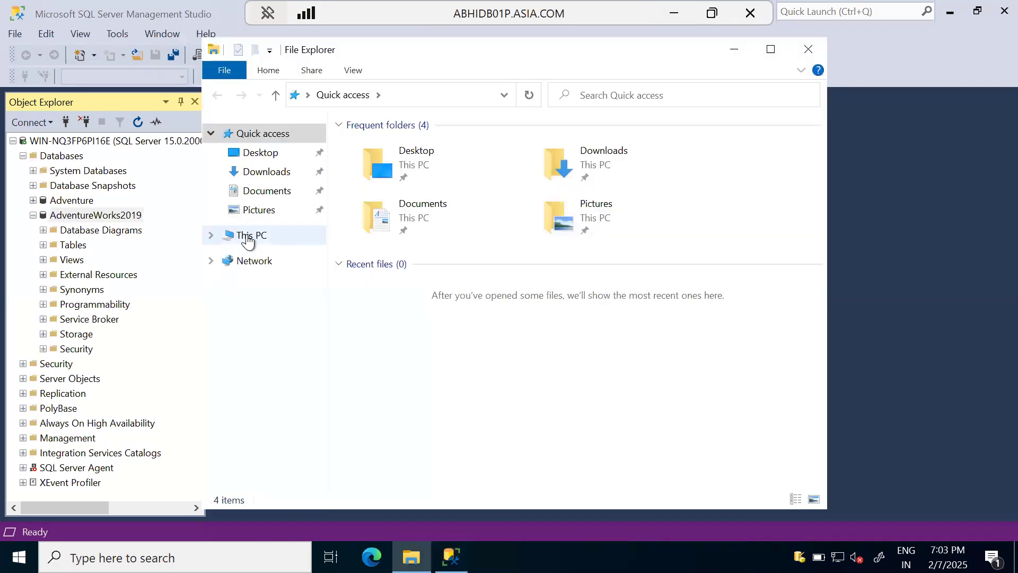
pyautogui.click(245, 235)
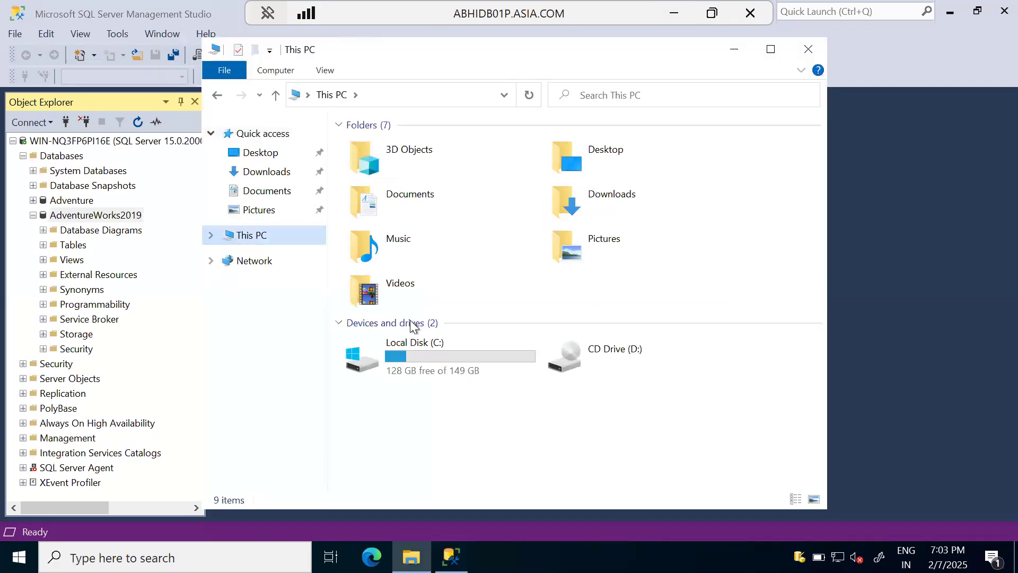
pyautogui.doubleClick(384, 358)
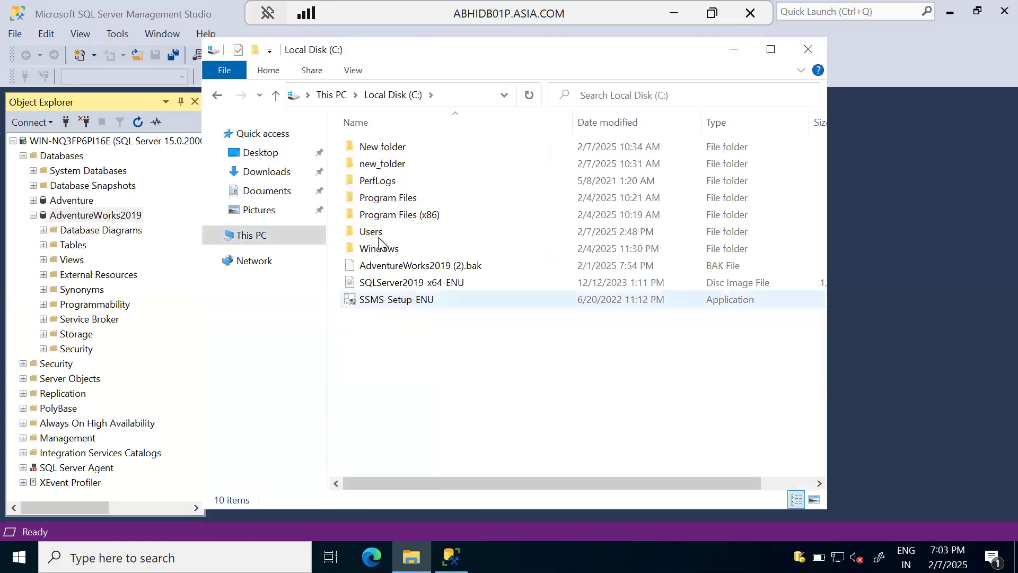
pyautogui.click(403, 271)
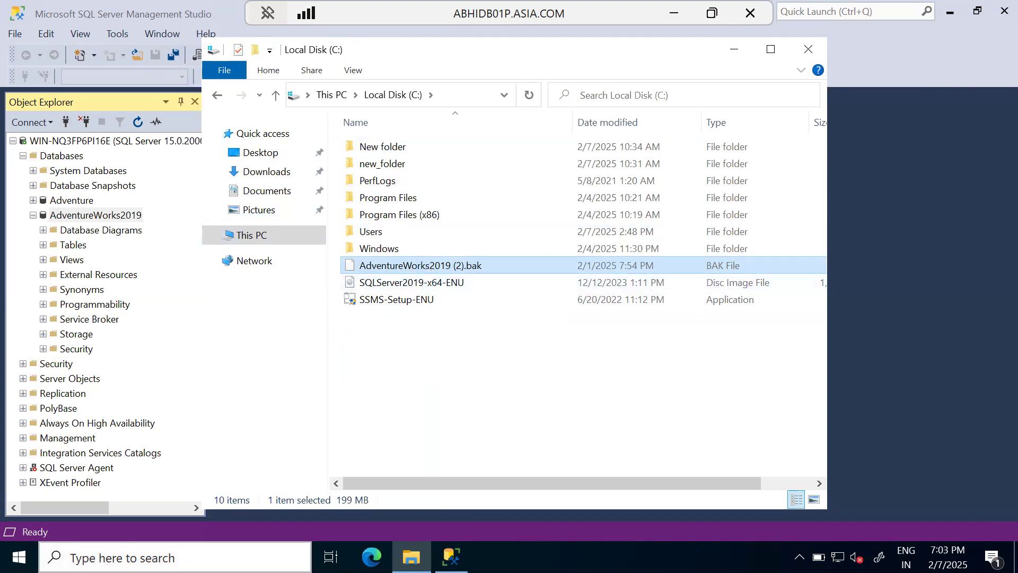
pyautogui.click(992, 414)
pyautogui.click(734, 50)
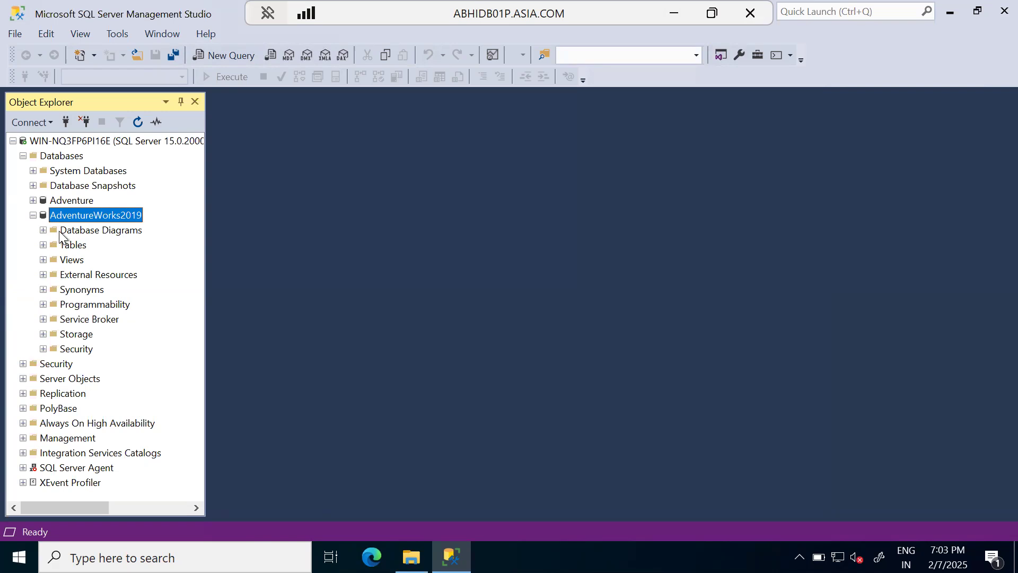
# Step: Expand the Users folder under AdventureWorks2019's Security and widen Object Explorer to show the full user names
pyautogui.click(42, 349)
pyautogui.scroll(-2, 45, 354)
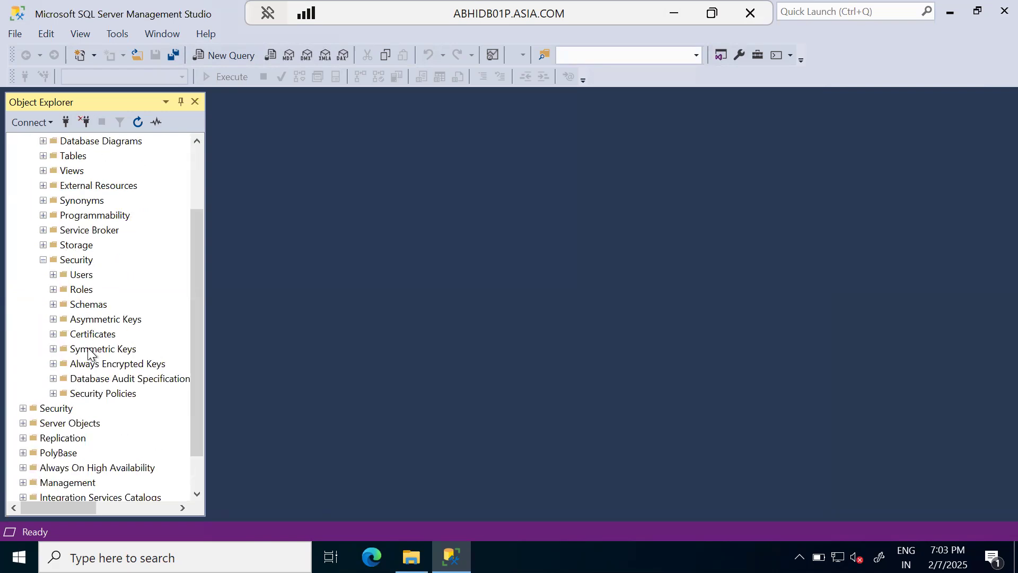
pyautogui.click(53, 275)
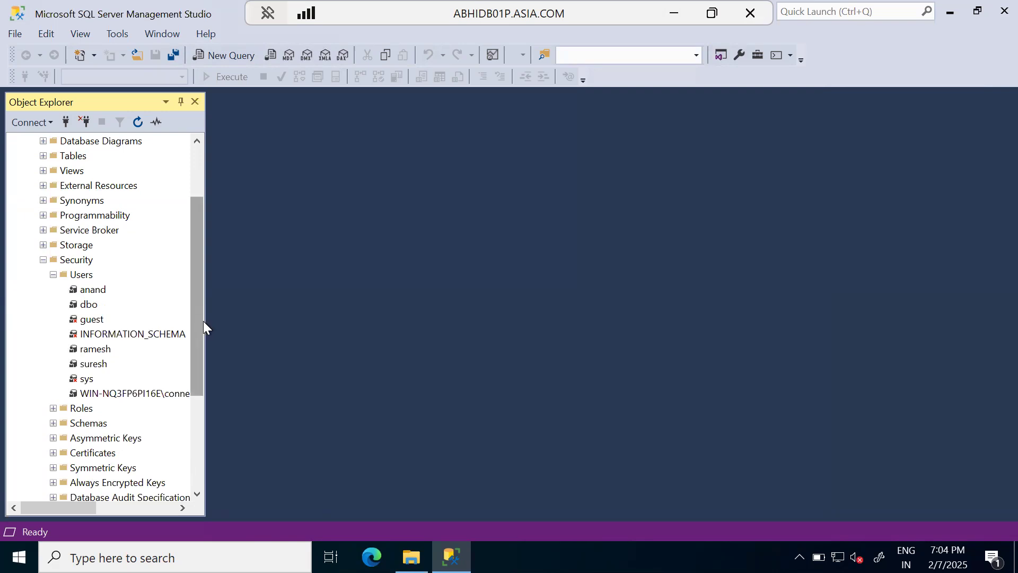
pyautogui.moveTo(209, 317); pyautogui.dragTo(303, 317)
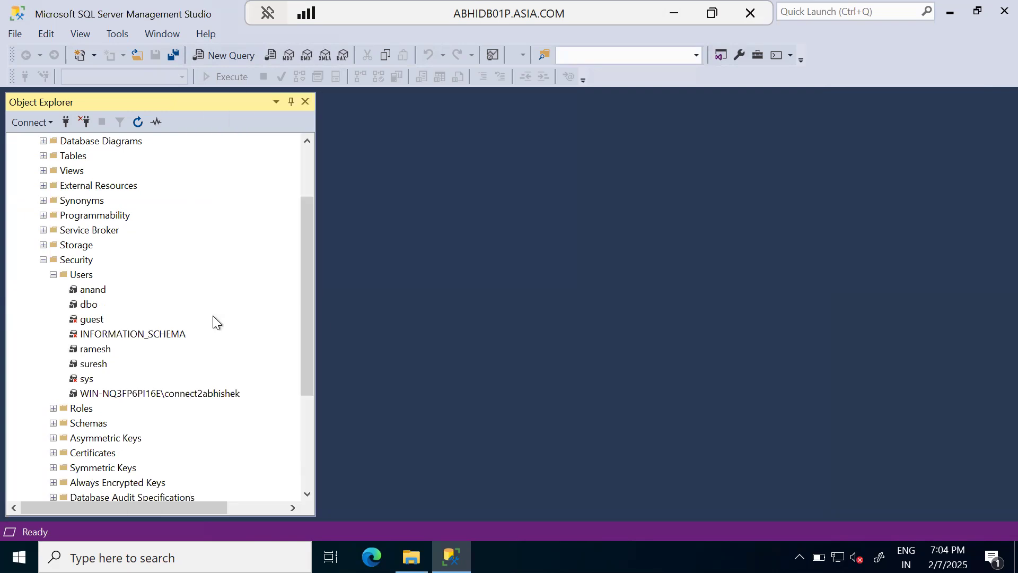
pyautogui.click(99, 291)
pyautogui.click(92, 349)
pyautogui.click(94, 366)
# Step: Review the Windows-account user's general settings, owned schemas, securables and database role membership, then close its properties without changes
pyautogui.click(172, 395)
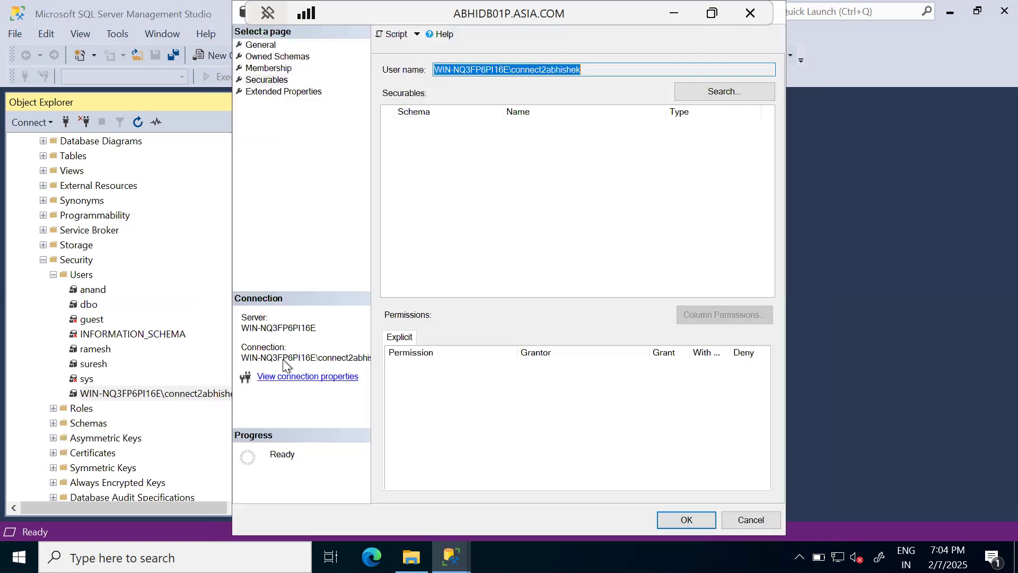
pyautogui.click(271, 55)
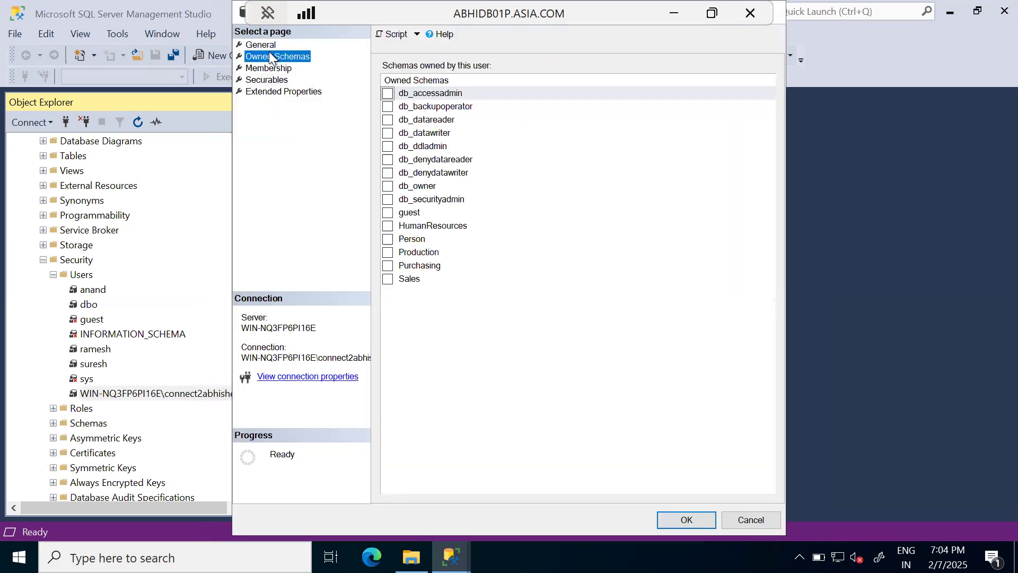
pyautogui.click(271, 80)
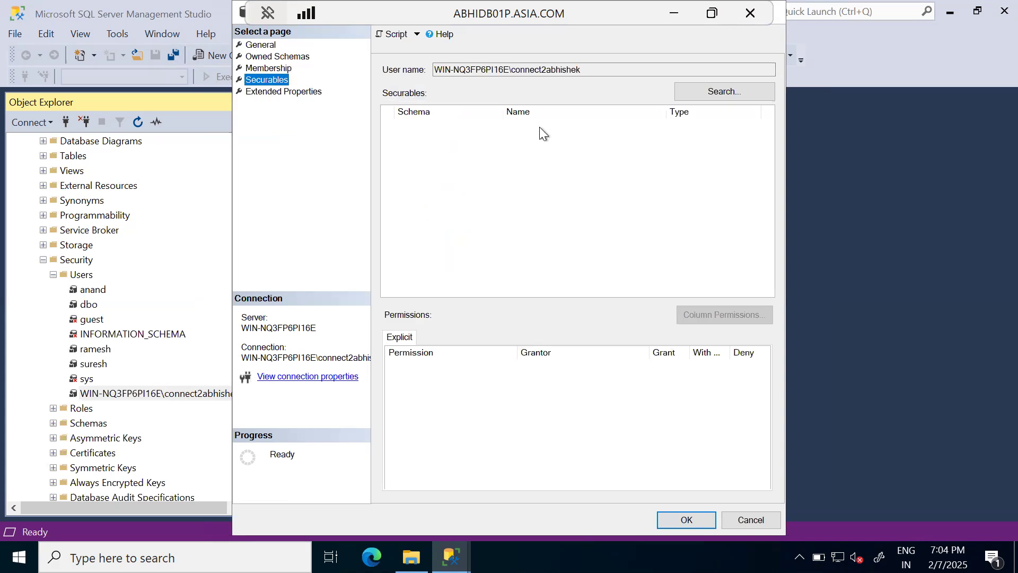
pyautogui.click(256, 45)
pyautogui.click(262, 93)
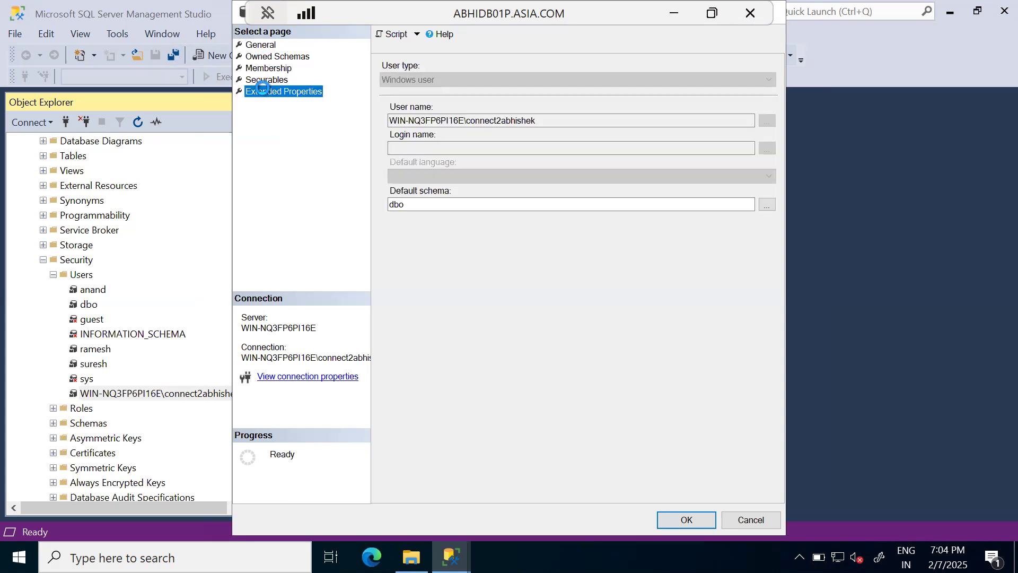
pyautogui.click(264, 81)
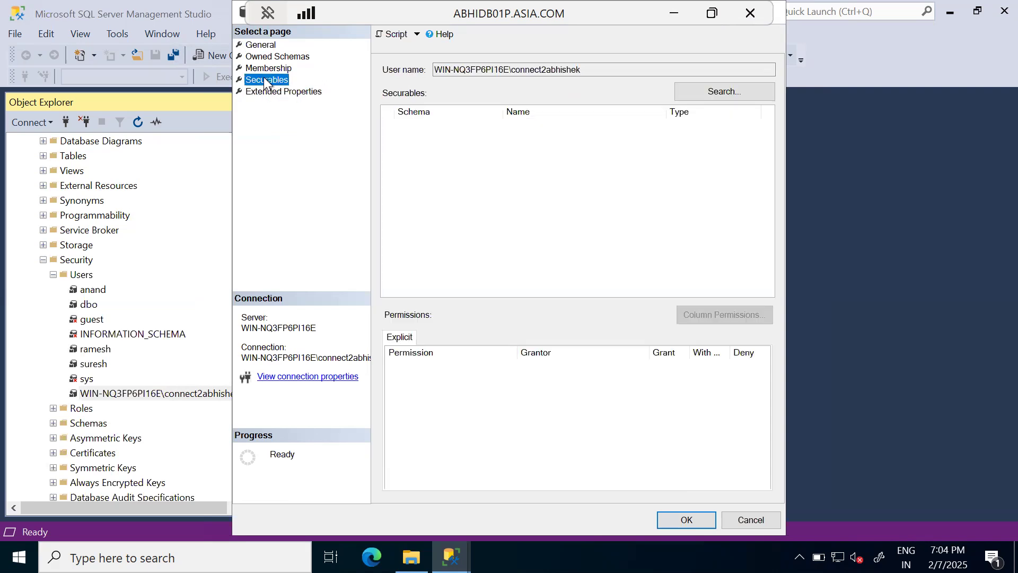
pyautogui.click(265, 69)
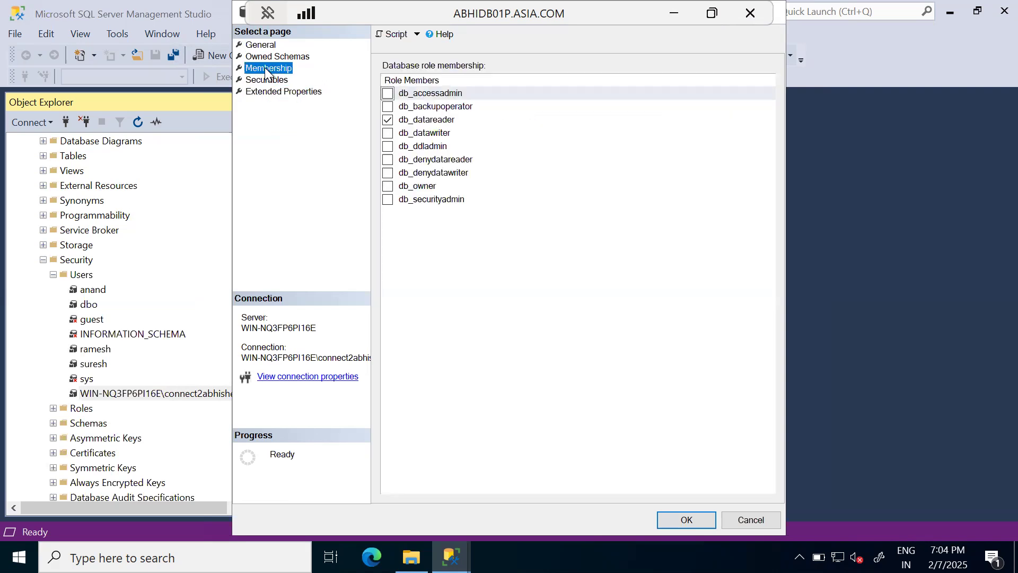
pyautogui.click(432, 121)
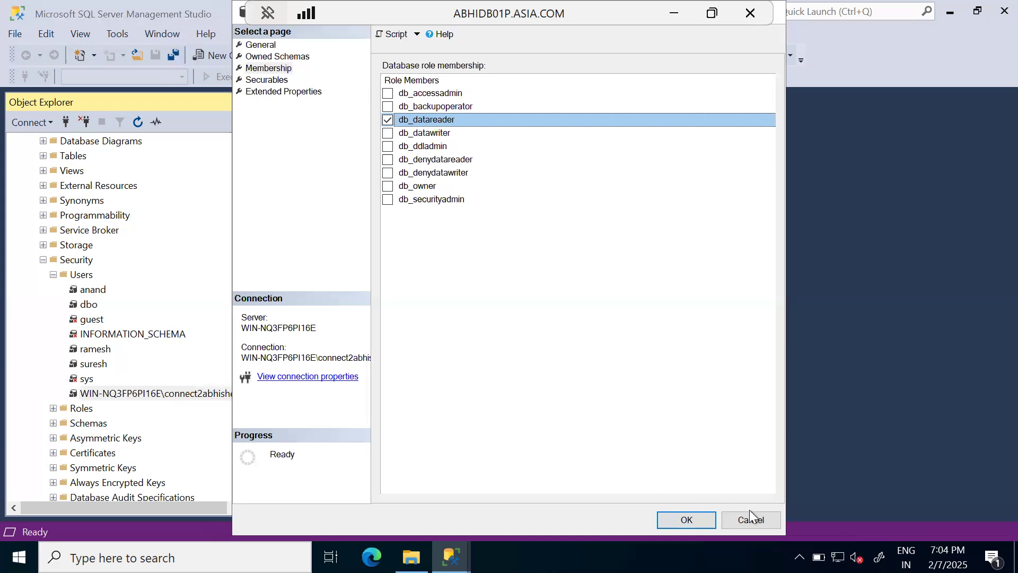
pyautogui.click(277, 57)
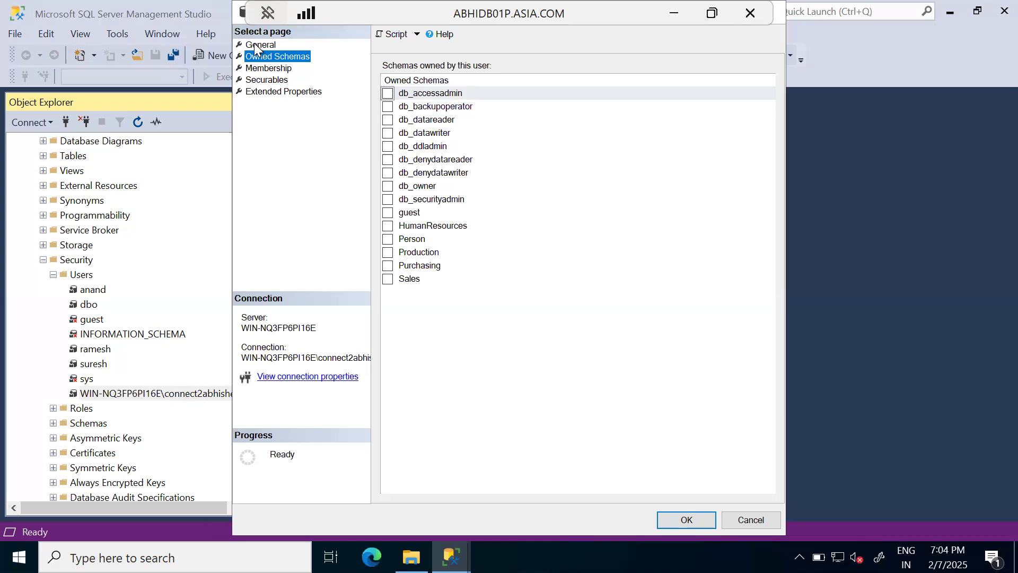
pyautogui.click(255, 44)
pyautogui.click(743, 519)
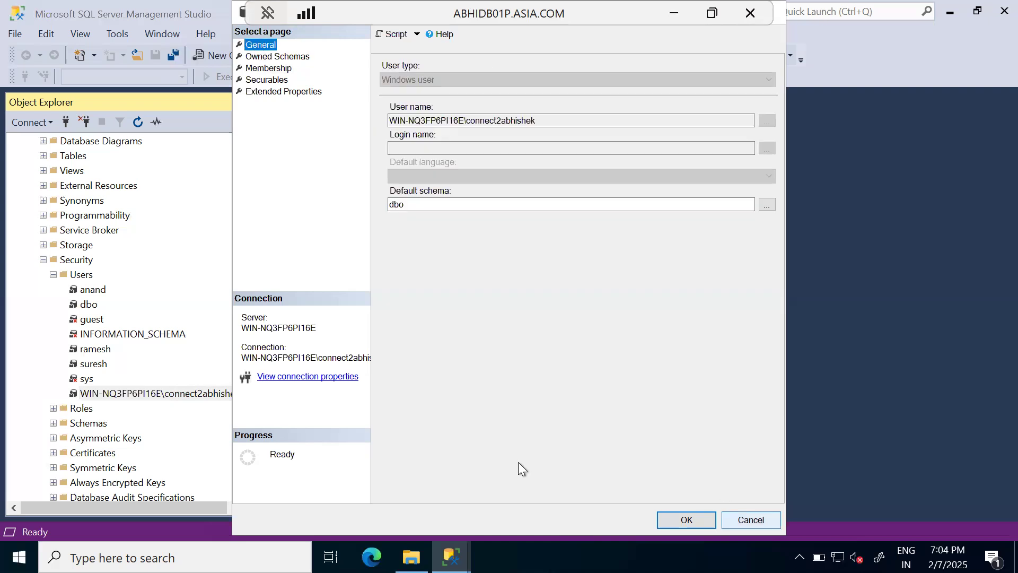
# Step: Examine the securables and database role membership of the user listed above dbo, then close its properties without changes
pyautogui.doubleClick(93, 289)
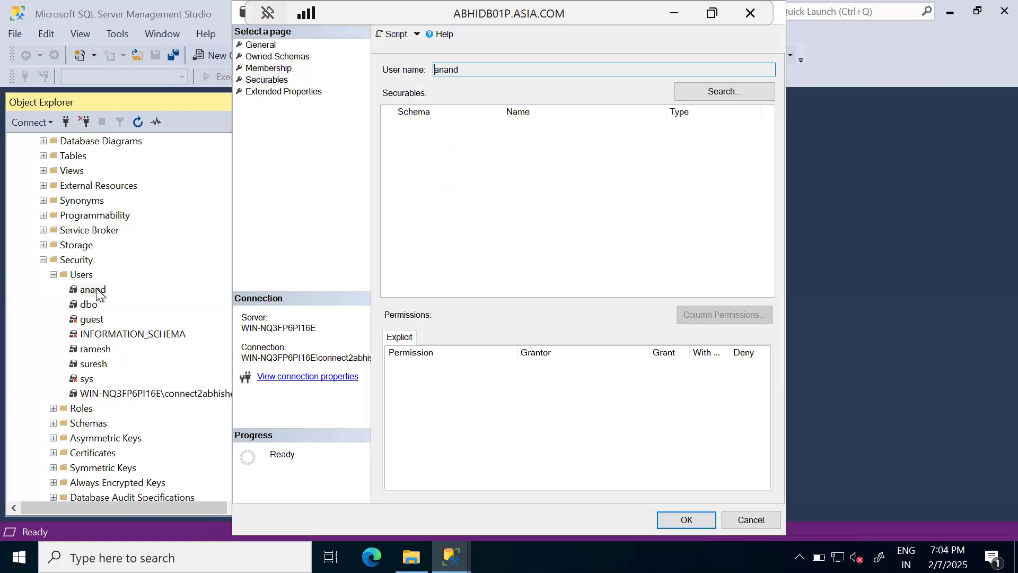
pyautogui.click(271, 80)
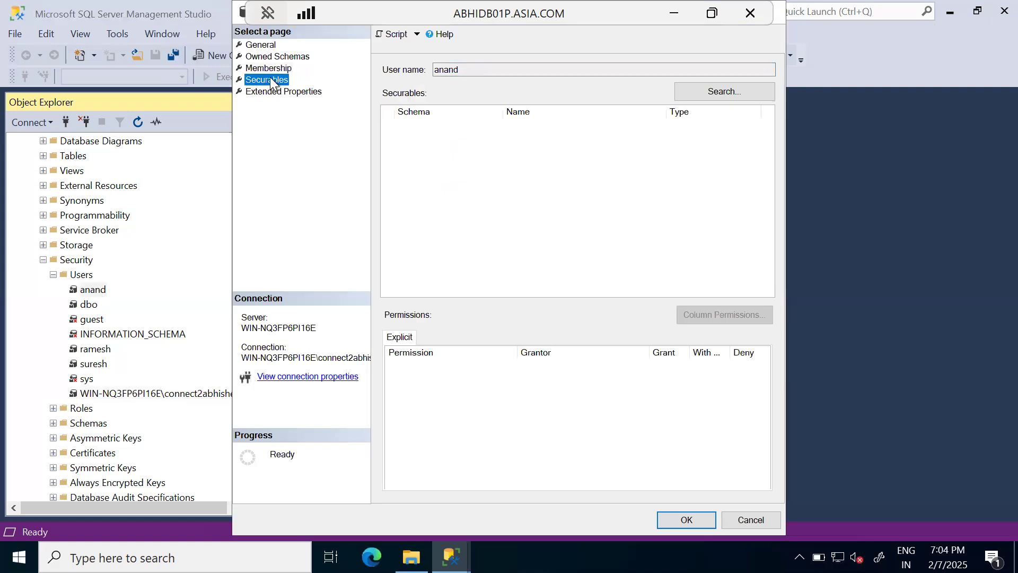
pyautogui.click(278, 69)
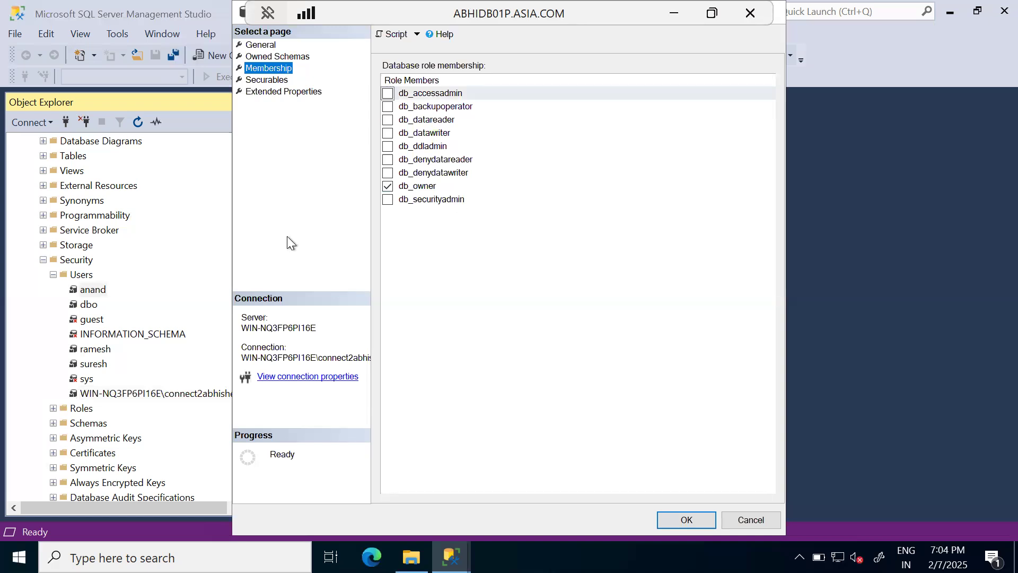
pyautogui.click(431, 187)
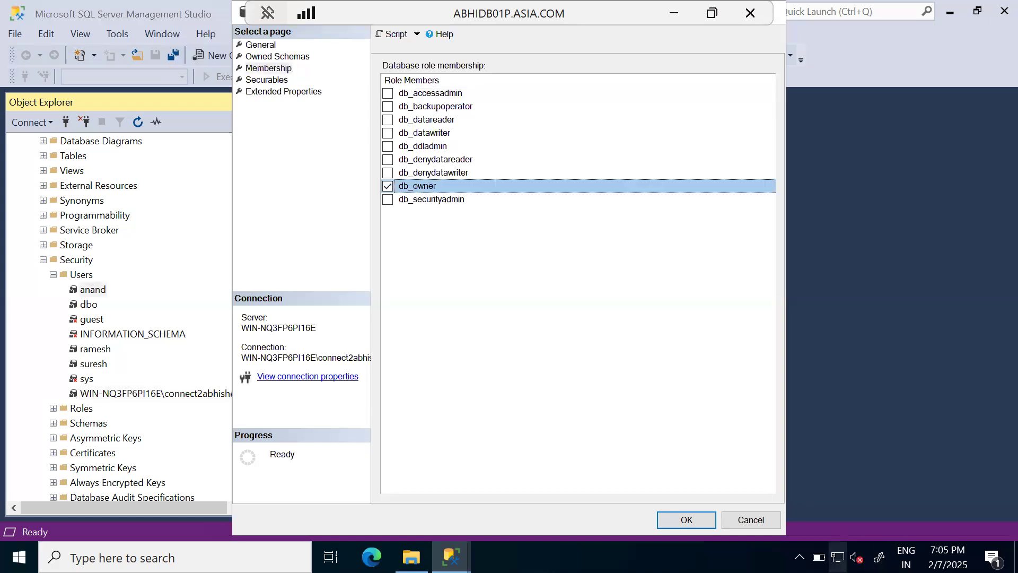
pyautogui.click(751, 520)
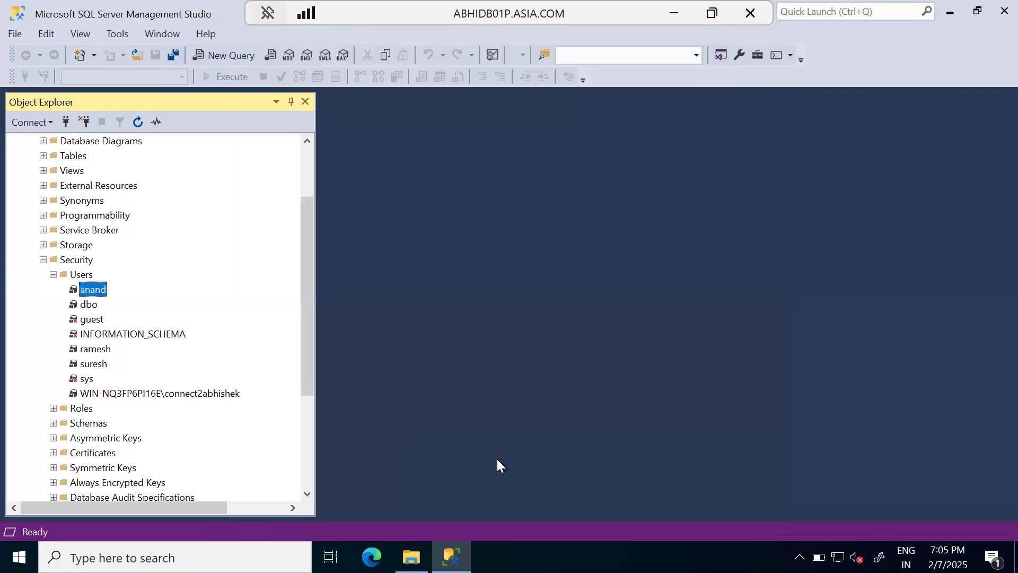
# Step: Examine the explicit permissions on dbo.ErrorLog for the user listed below INFORMATION_SCHEMA, then close its properties without changes
pyautogui.doubleClick(94, 348)
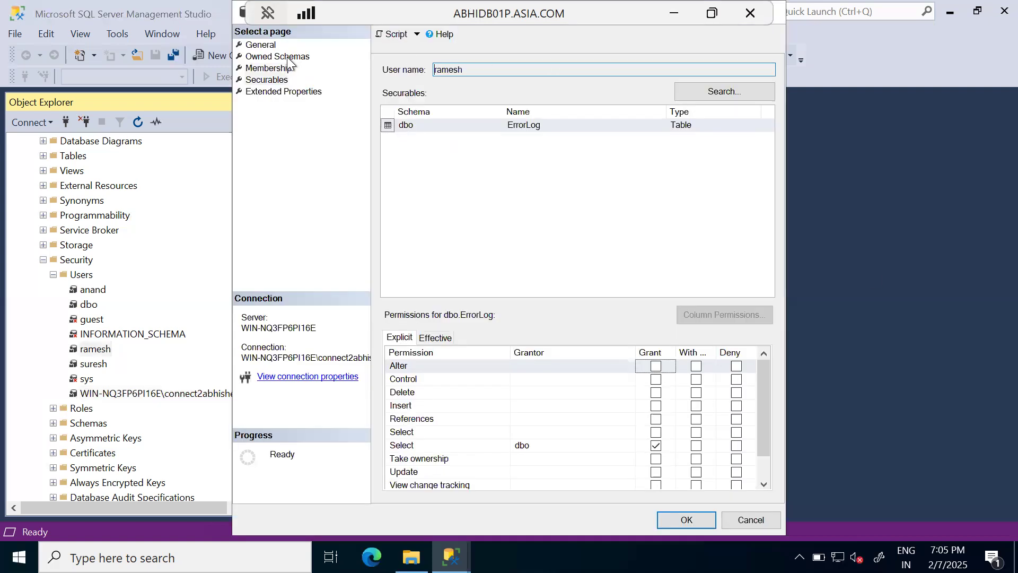
pyautogui.click(482, 123)
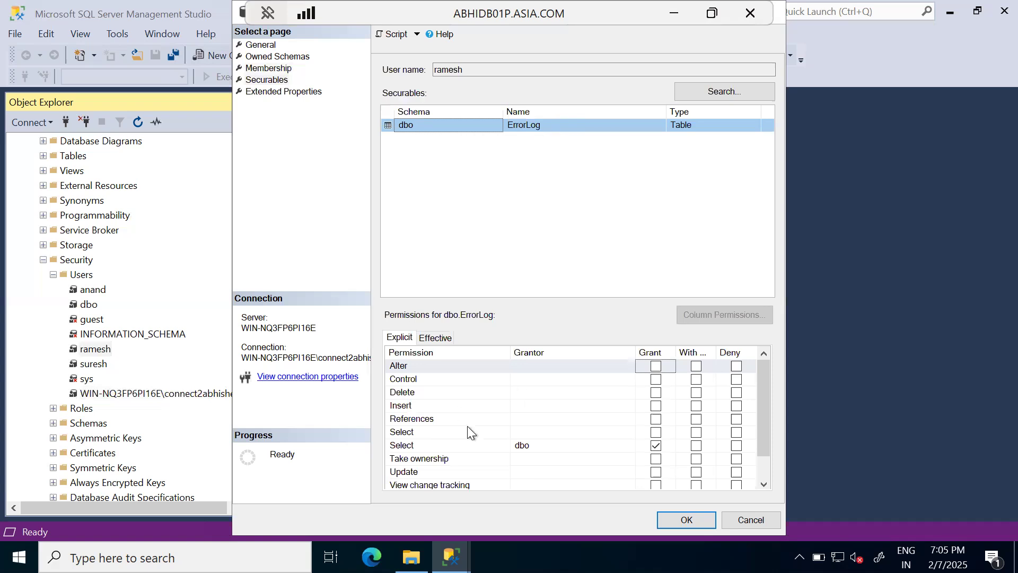
pyautogui.click(419, 444)
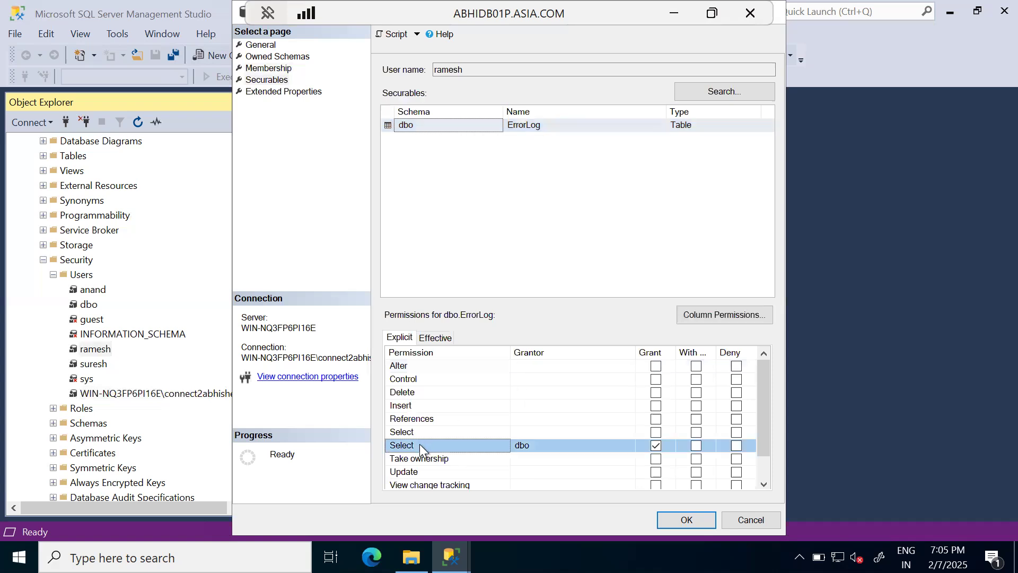
pyautogui.click(412, 126)
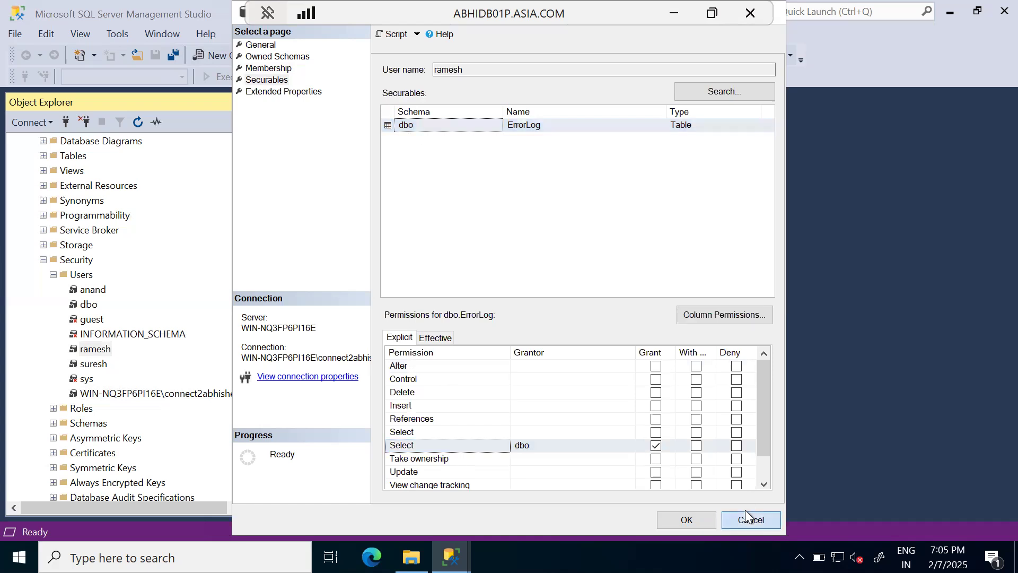
pyautogui.click(746, 512)
# Step: Examine the explicit permissions on HumanResources.Department for the user listed directly above sys, then close its properties without changes
pyautogui.click(97, 364)
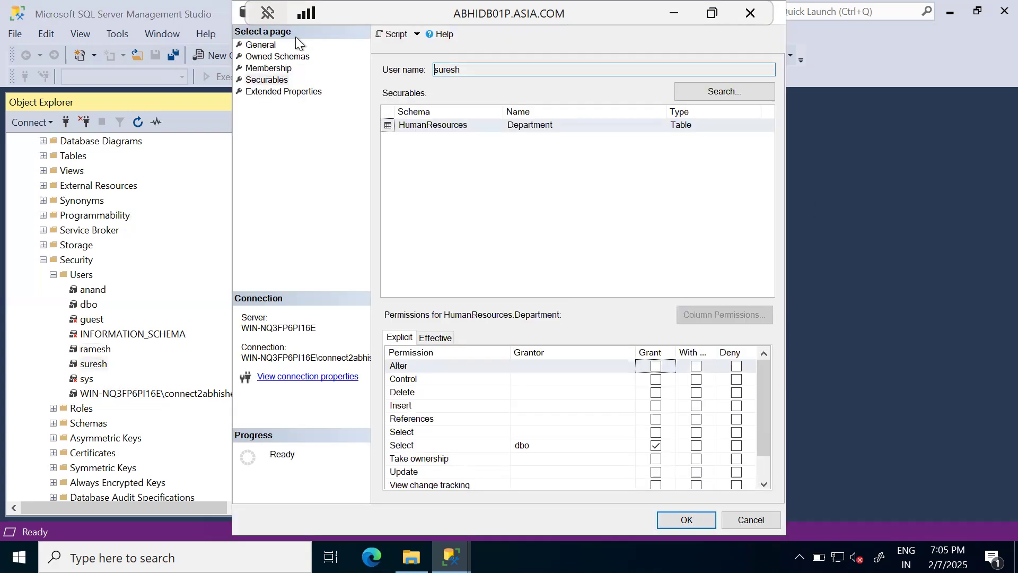
pyautogui.click(272, 77)
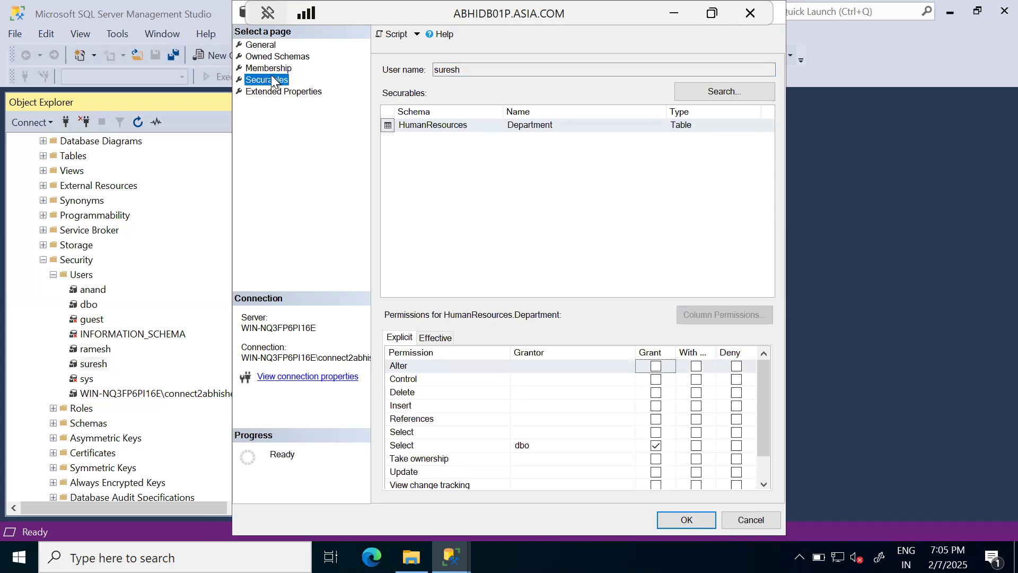
pyautogui.click(542, 126)
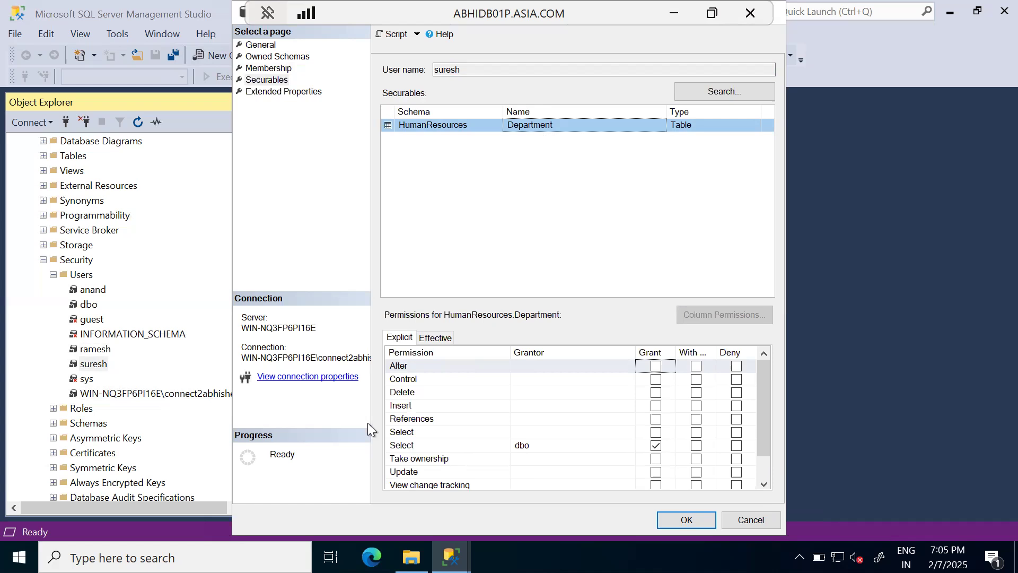
pyautogui.click(747, 521)
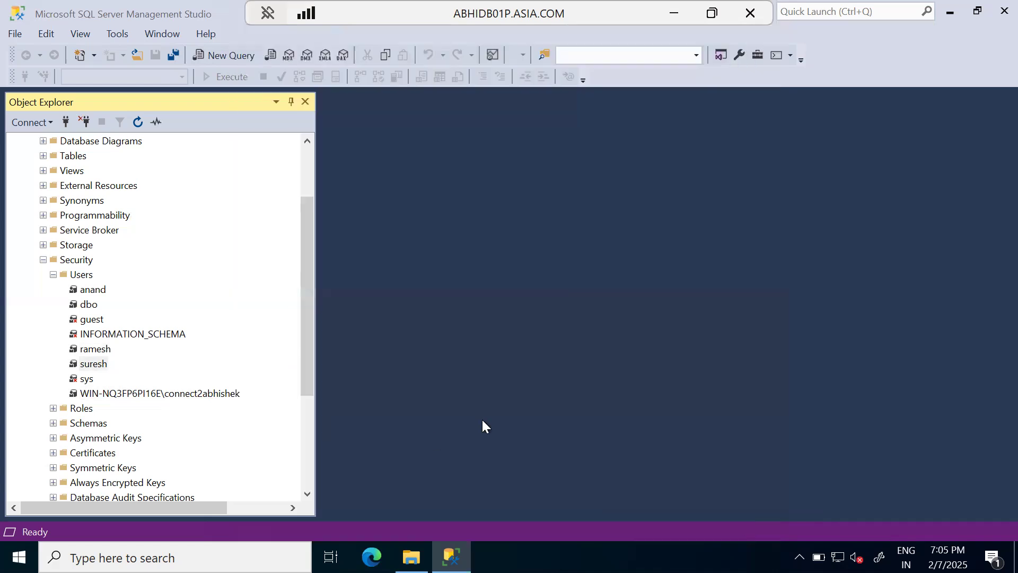
# Step: Examine the status and server roles of the last Windows-account login under the server-level Logins, then close its properties without changes
pyautogui.click(182, 396)
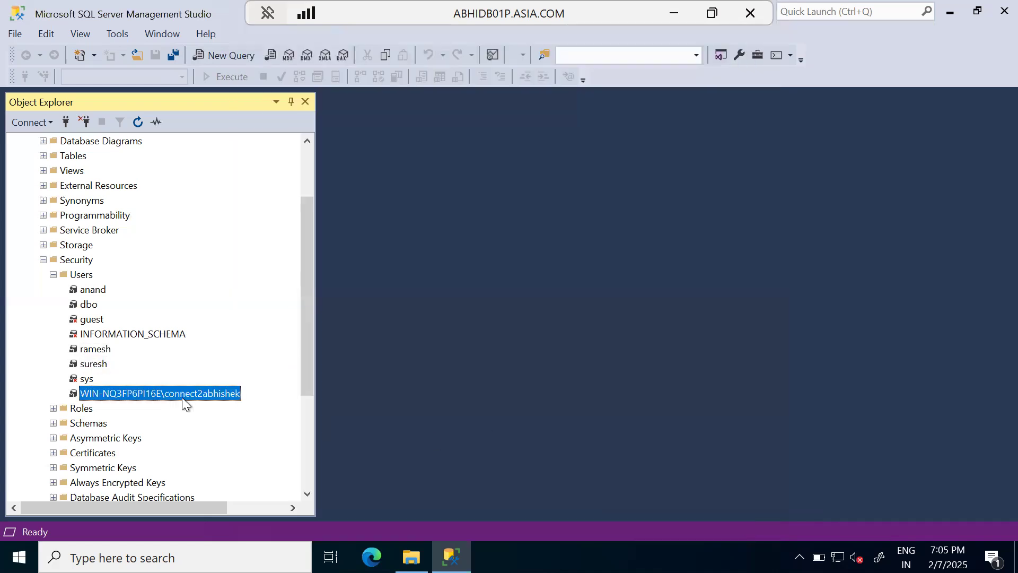
pyautogui.scroll(-4, 182, 397)
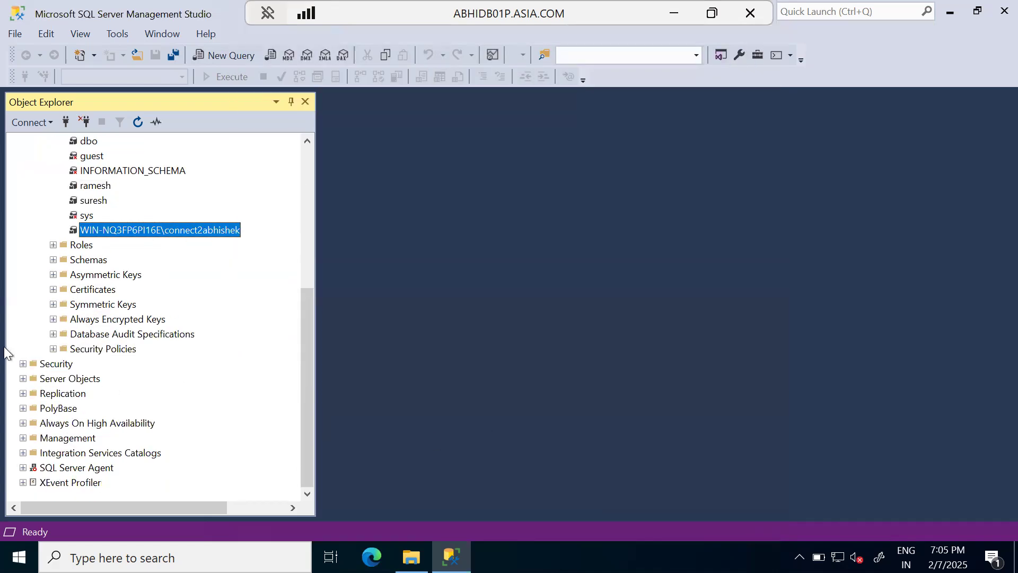
pyautogui.click(23, 364)
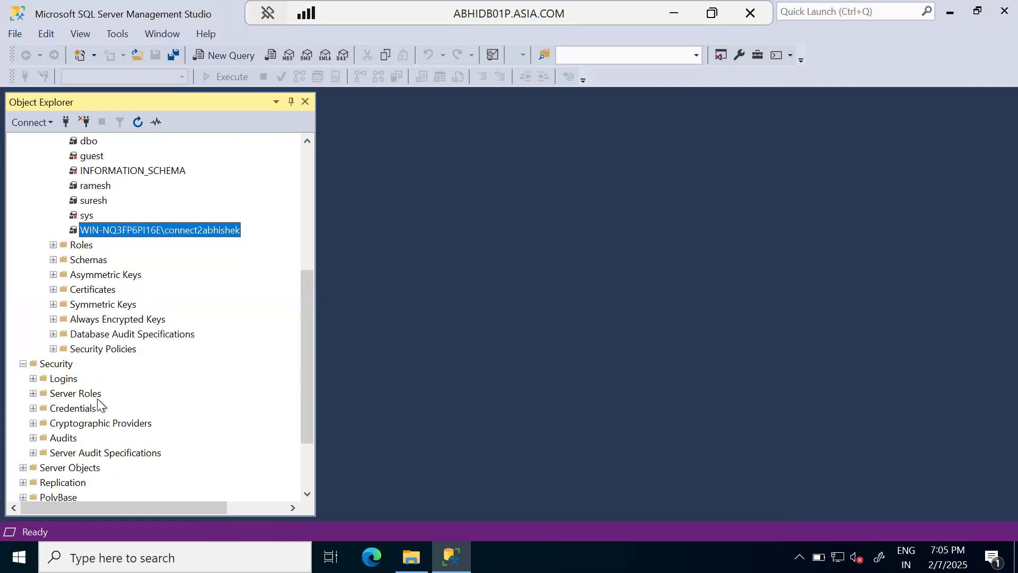
pyautogui.click(33, 378)
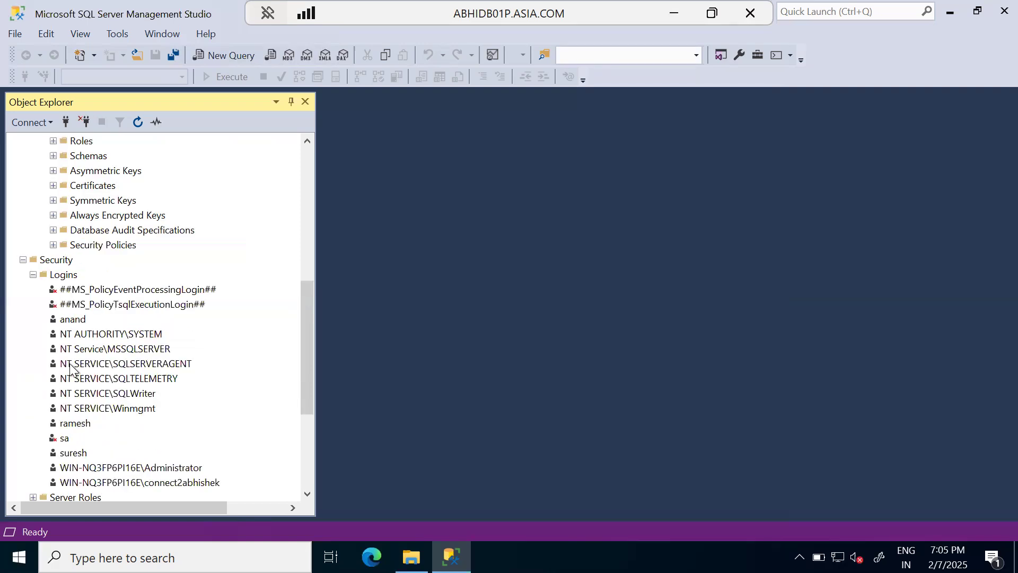
pyautogui.click(167, 484)
pyautogui.doubleClick(167, 484)
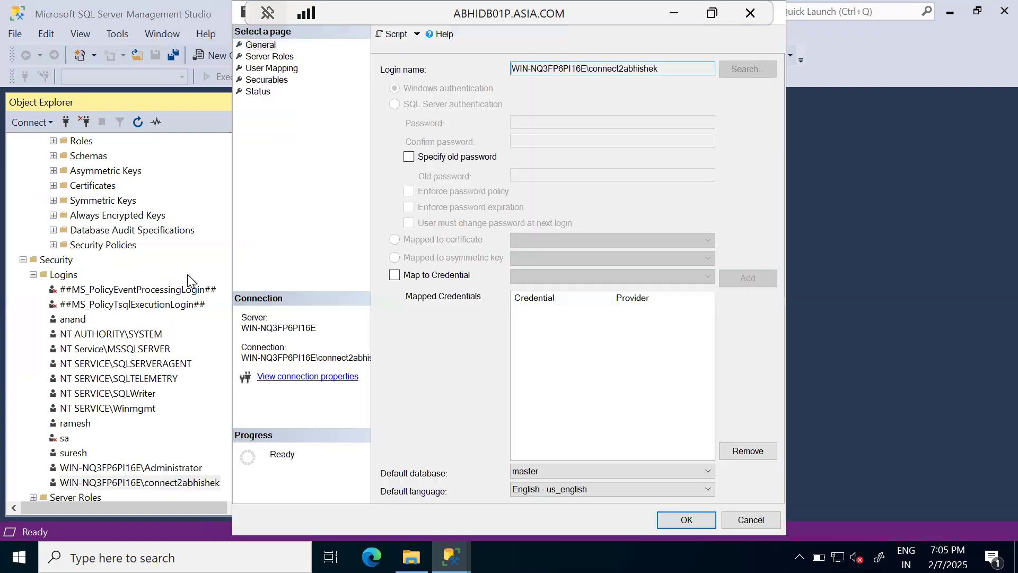
pyautogui.click(251, 91)
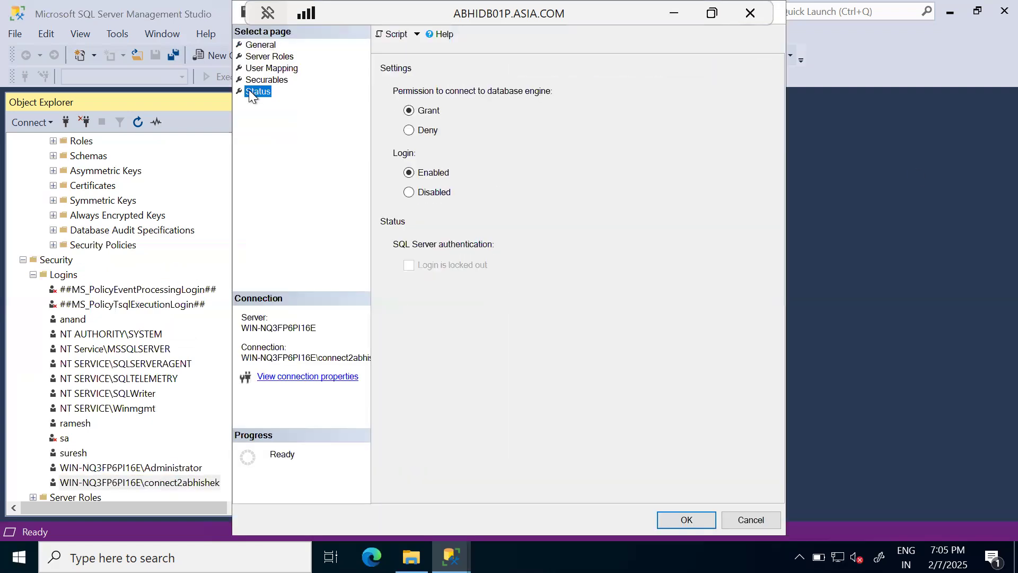
pyautogui.click(268, 57)
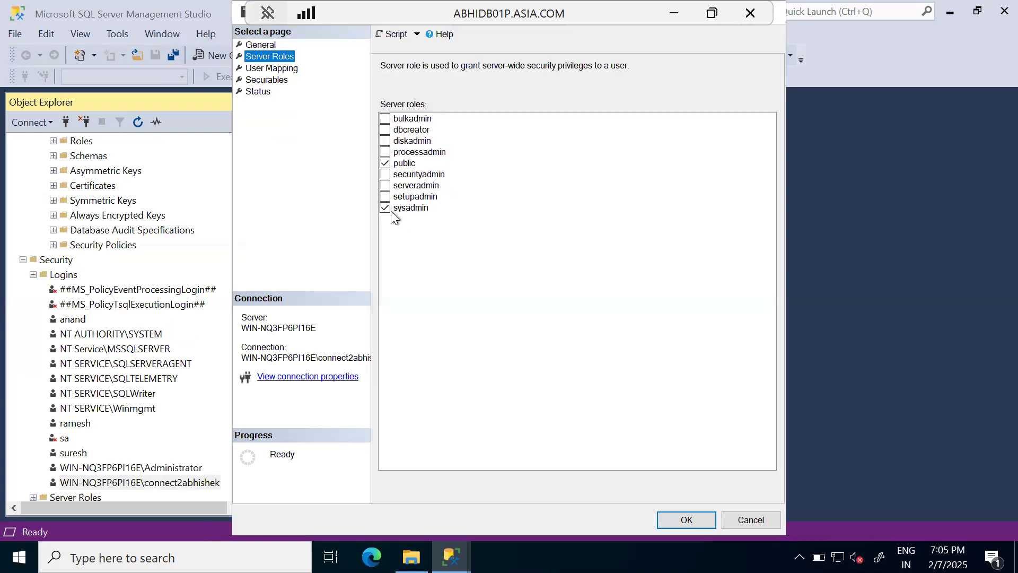
pyautogui.click(419, 210)
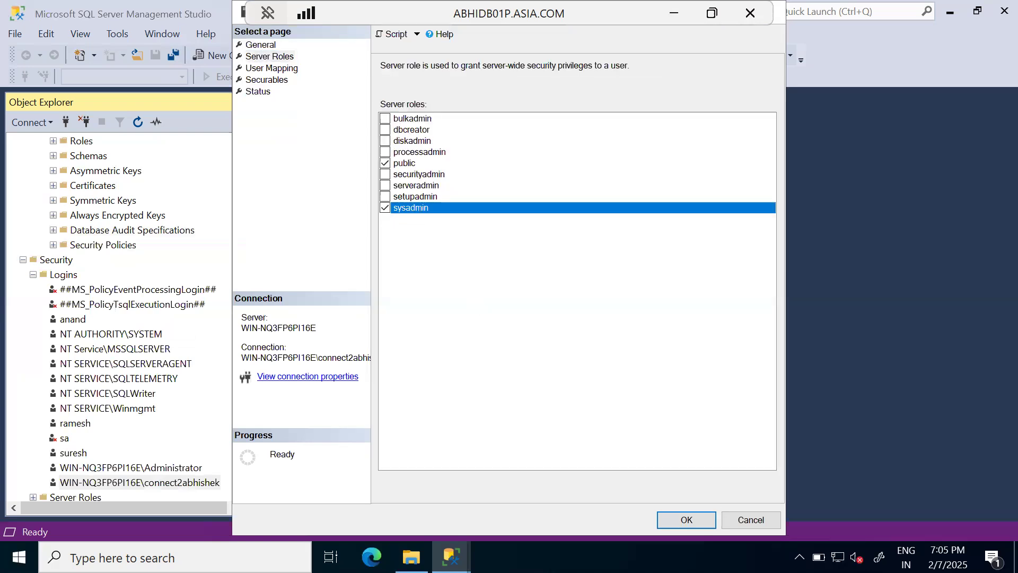
pyautogui.click(757, 523)
pyautogui.scroll(8, 215, 348)
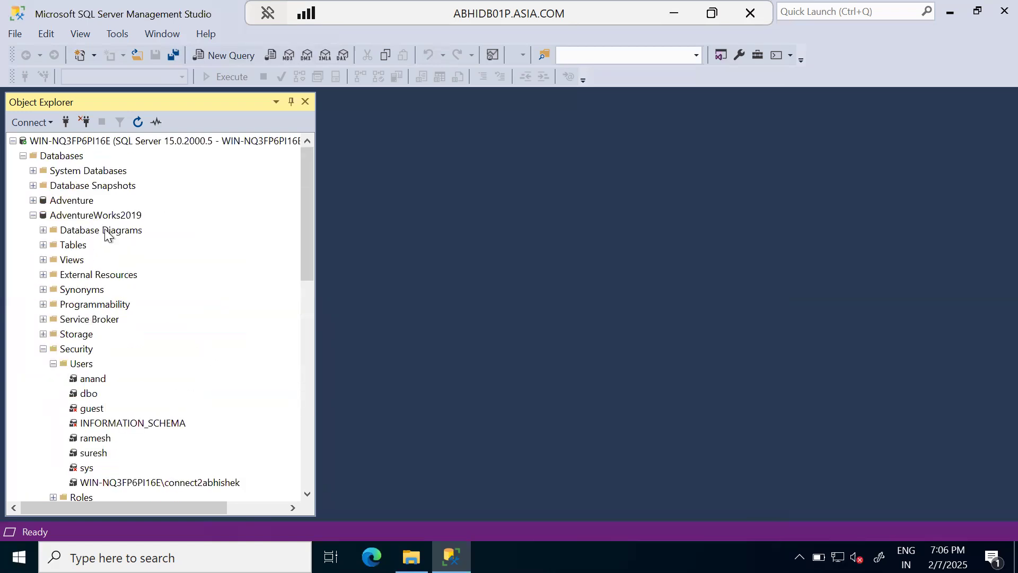
pyautogui.click(80, 215)
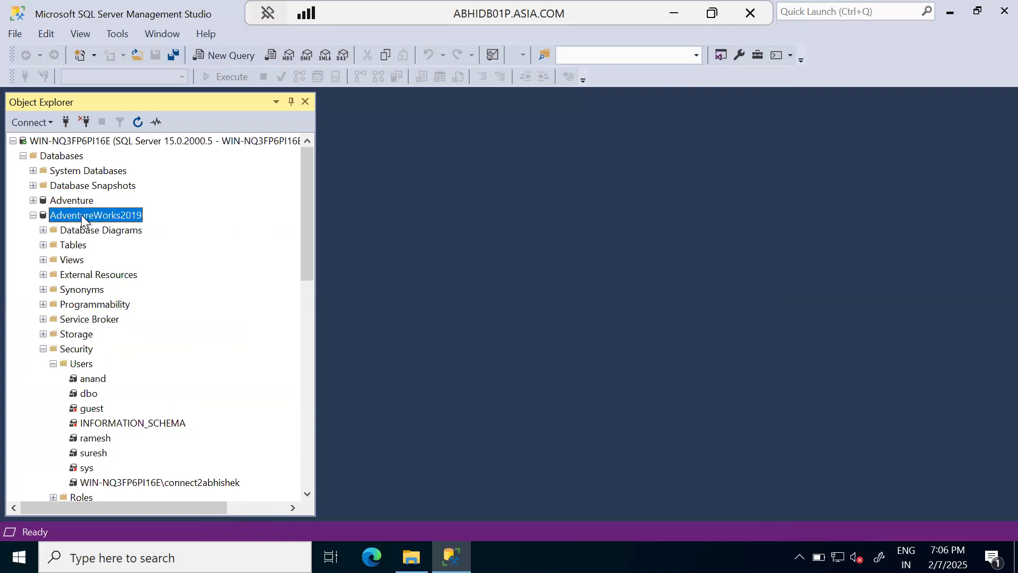
pyautogui.rightClick(86, 213)
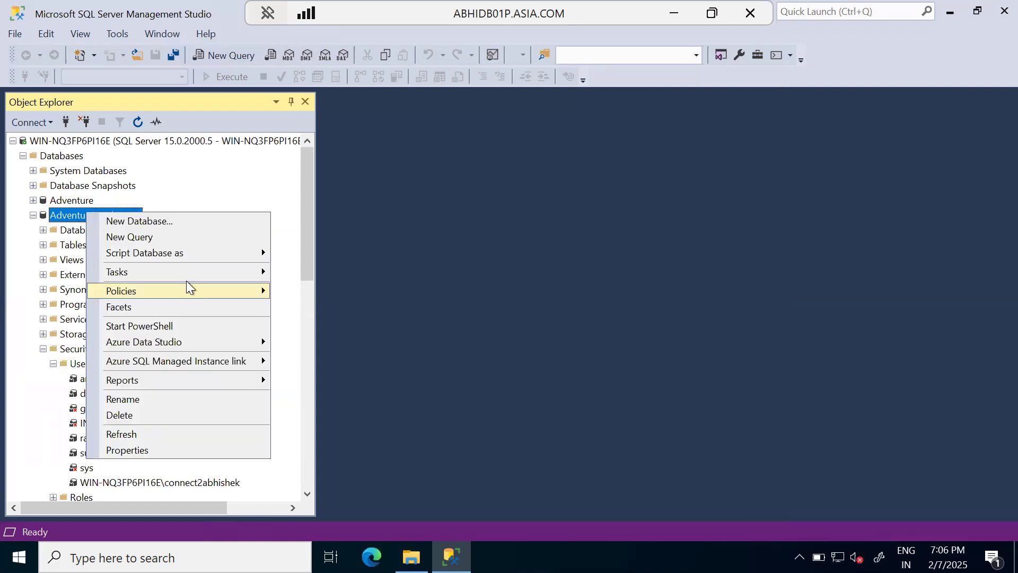
pyautogui.moveTo(192, 271)
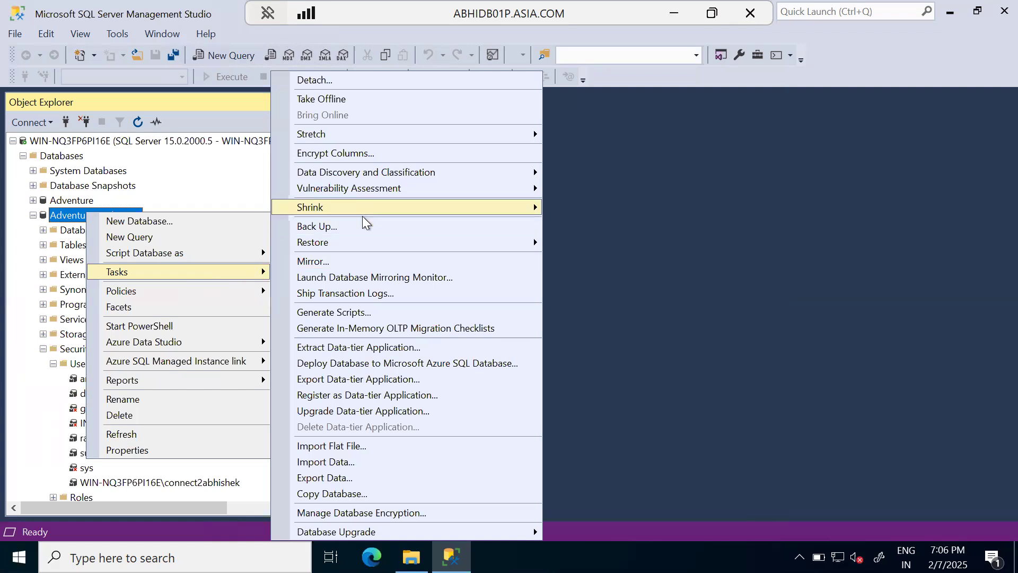
pyautogui.moveTo(367, 242)
pyautogui.click(641, 244)
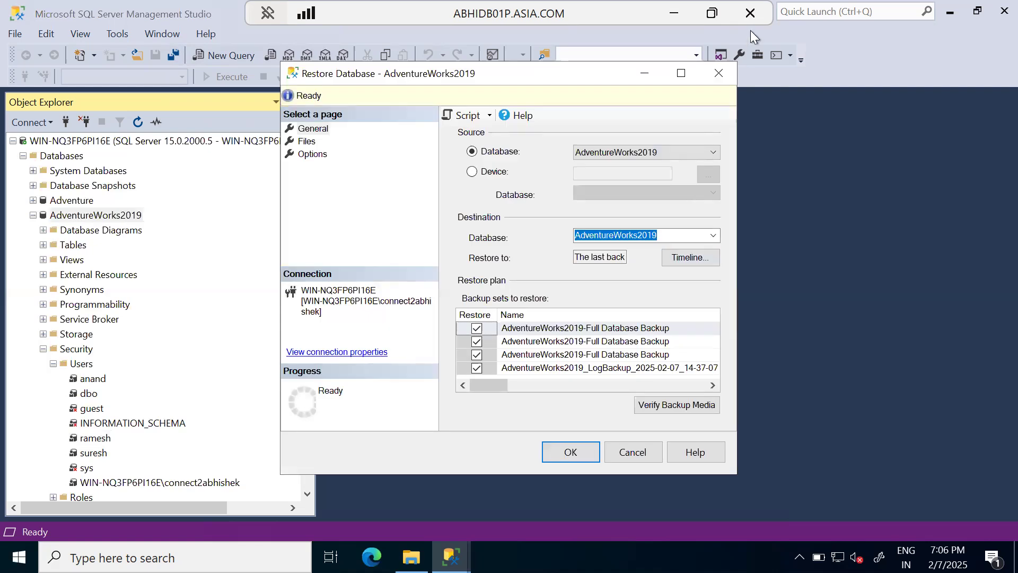
pyautogui.click(640, 72)
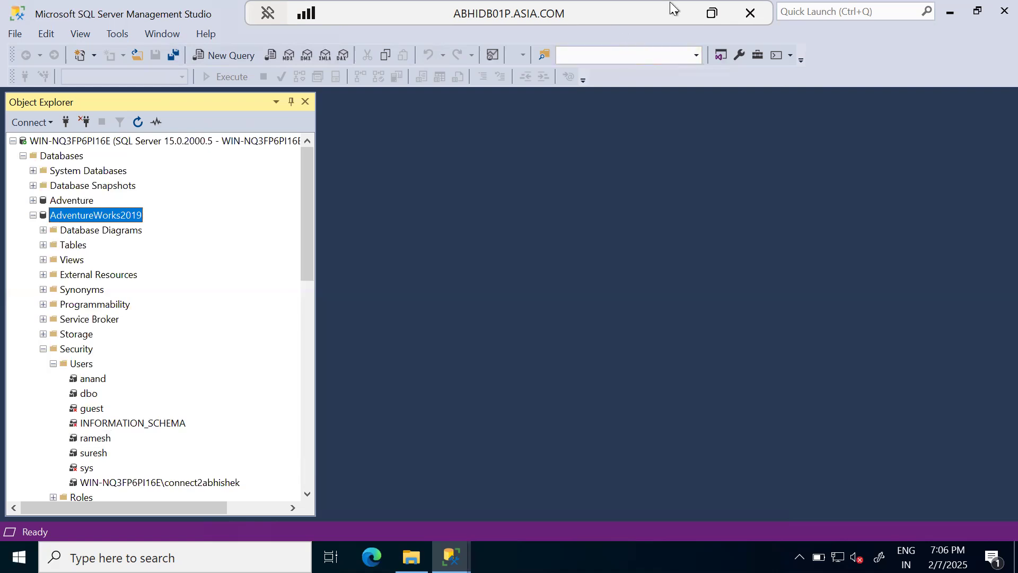
# Step: Leave the remote session and end the PowerPoint slide show, discarding the ink annotations
pyautogui.click(749, 12)
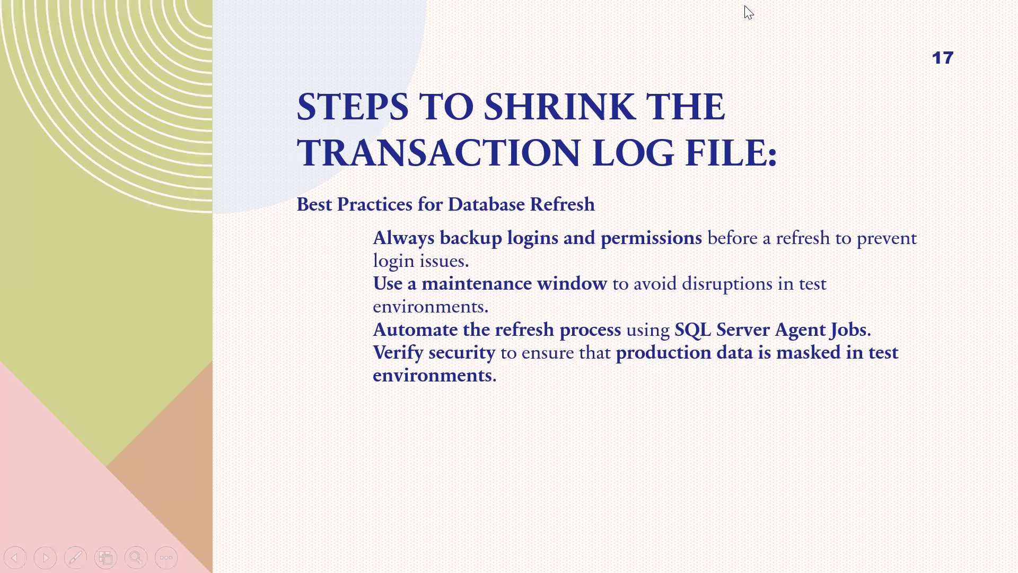
pyautogui.hotkey('alt', 'Tab')
pyautogui.hotkey('alt', 'Tab')
pyautogui.hotkey('alt', 'Tab')
pyautogui.hotkey('alt', 'Tab')
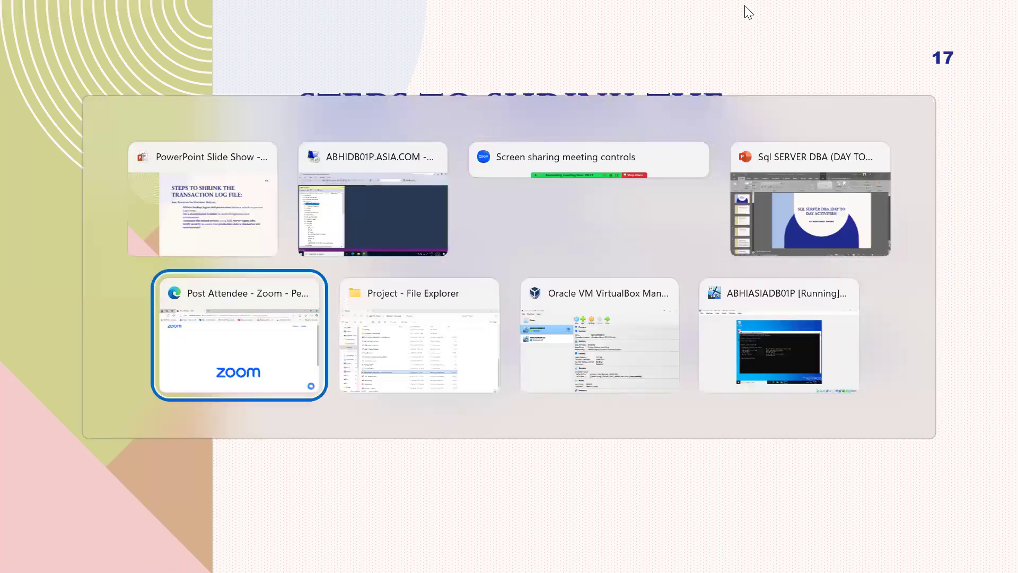
pyautogui.hotkey('alt', 'Tab')
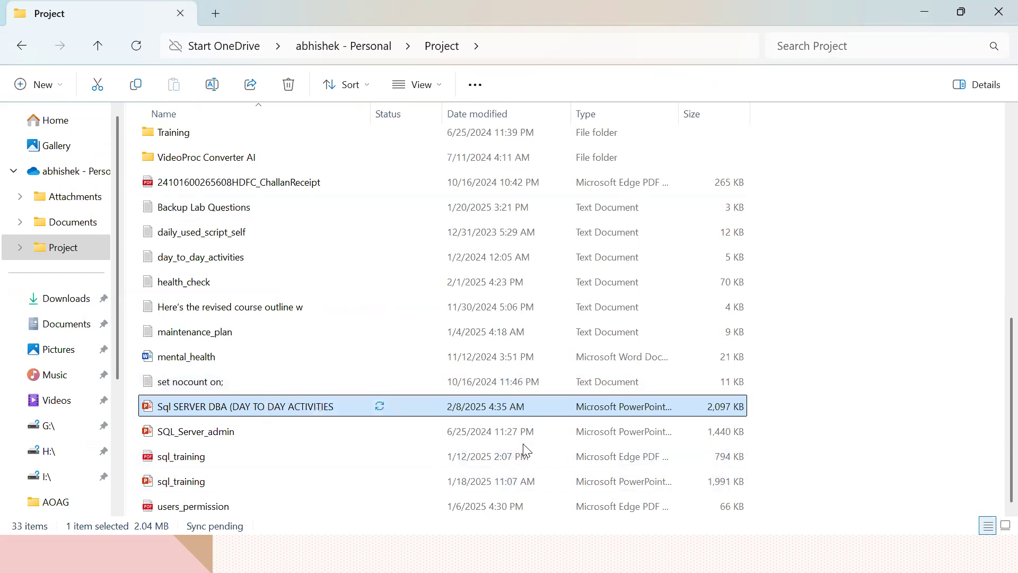
pyautogui.click(931, 13)
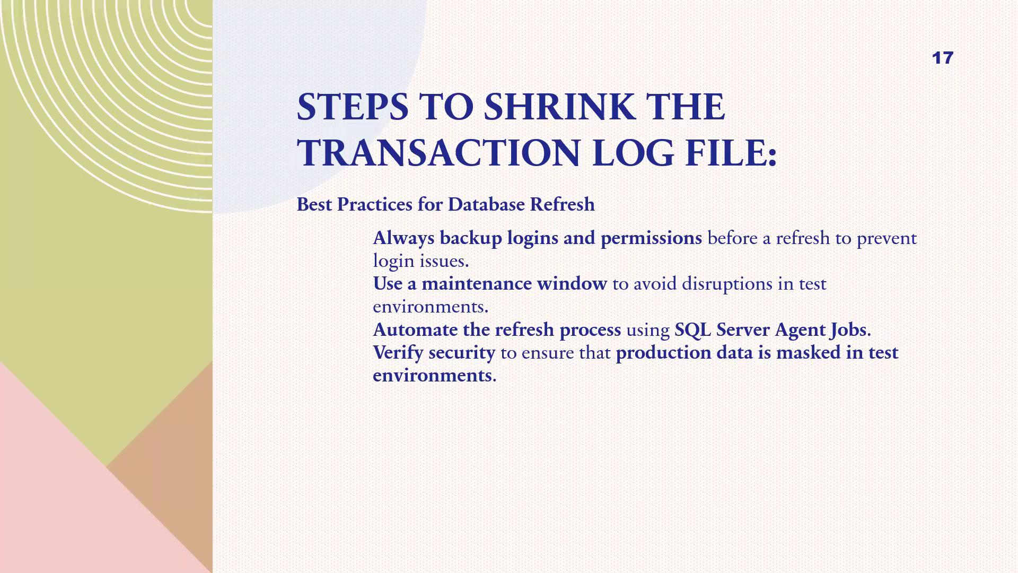
pyautogui.press('Escape')
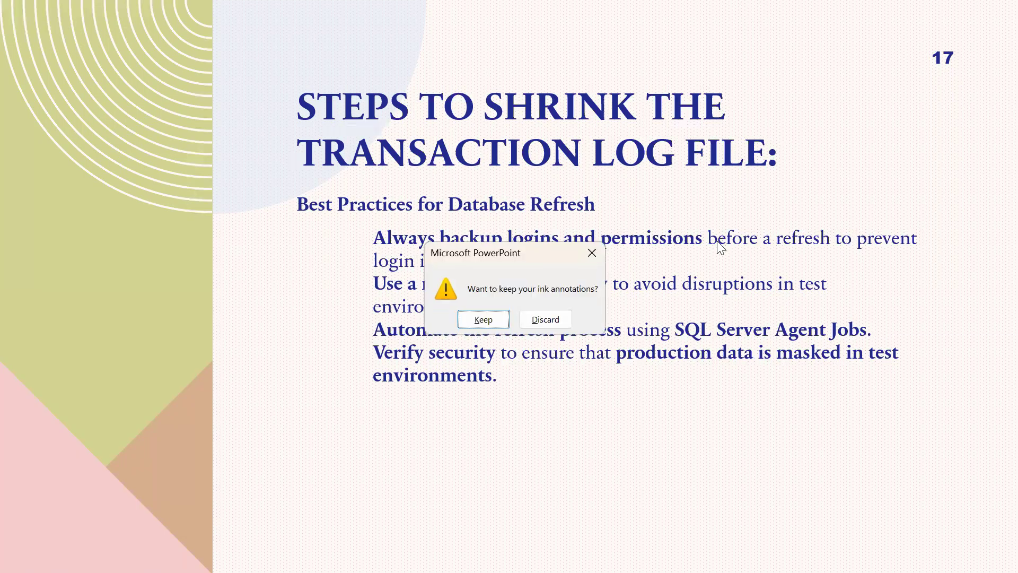
pyautogui.click(545, 318)
pyautogui.click(525, 554)
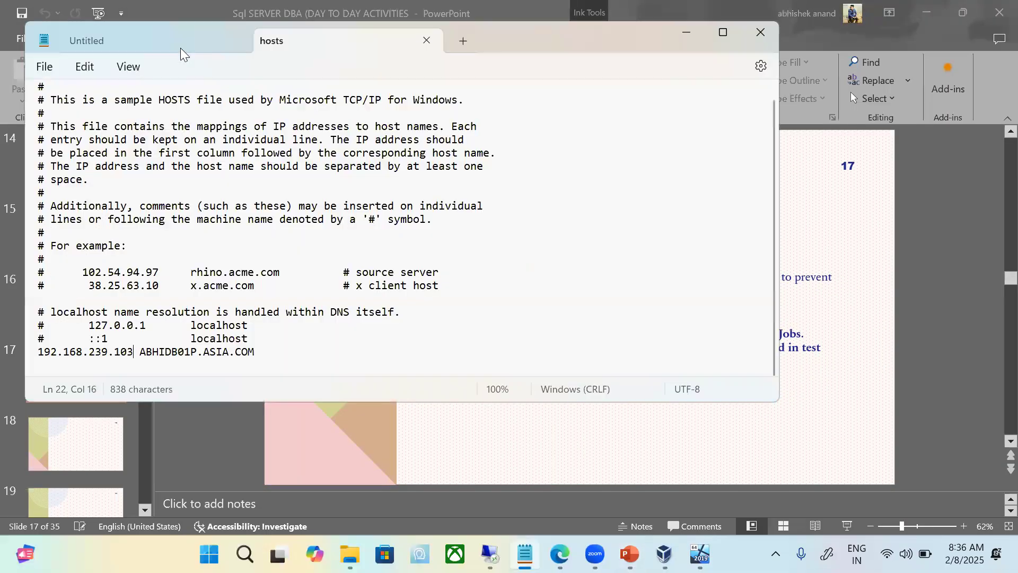
pyautogui.click(181, 50)
pyautogui.click(760, 33)
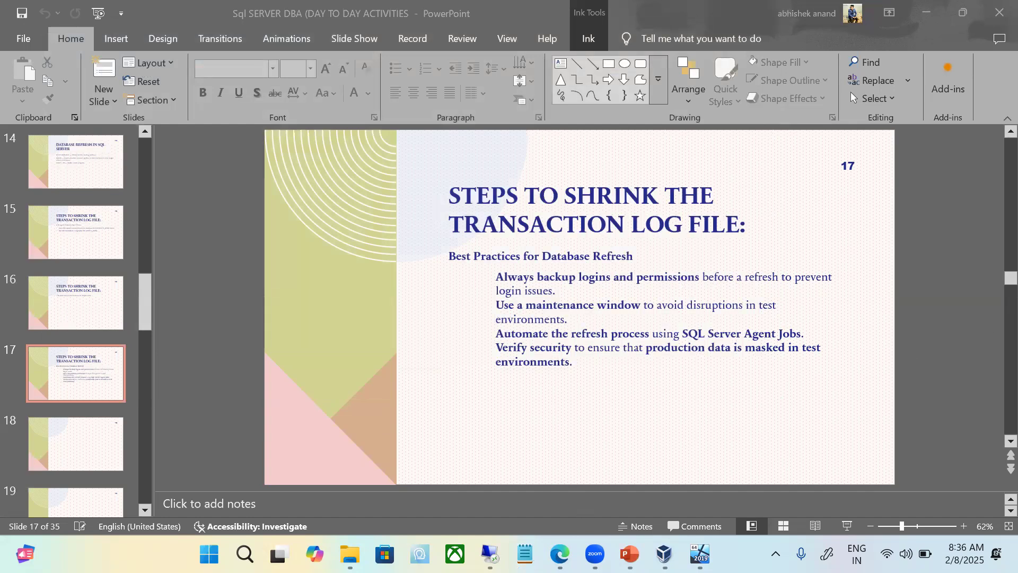
# Step: Switch to File Explorer and open the inner Daily Used Sql Scripts folder within Project's MSSQL folder
pyautogui.click(351, 554)
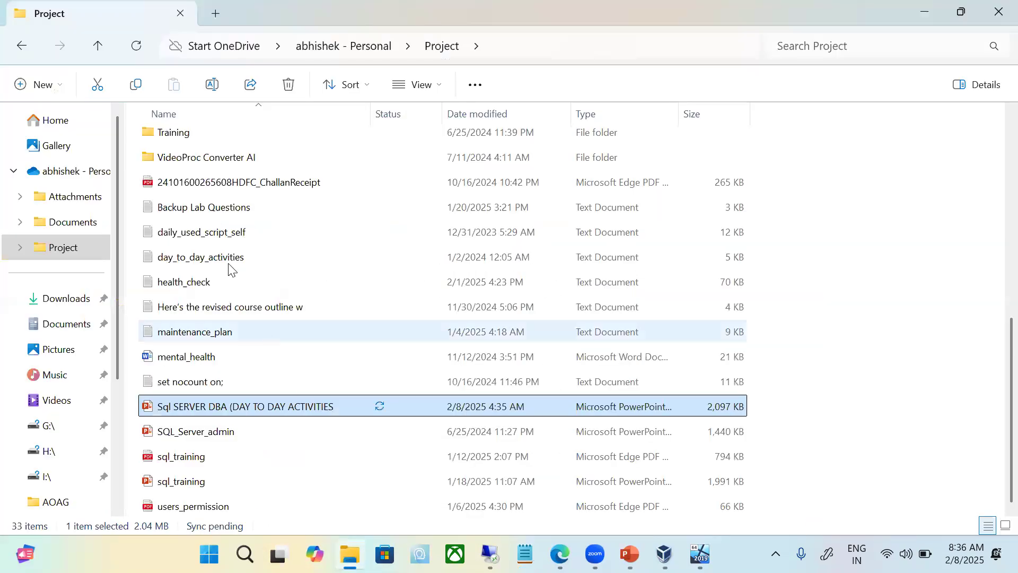
pyautogui.scroll(6, 229, 264)
pyautogui.scroll(-6, 229, 263)
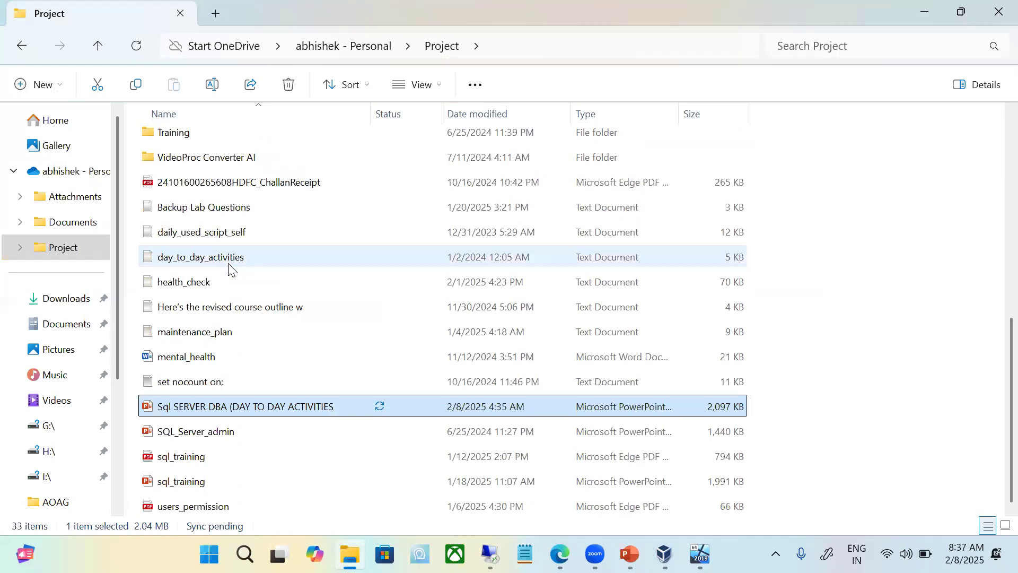
pyautogui.scroll(4, 228, 265)
pyautogui.doubleClick(194, 162)
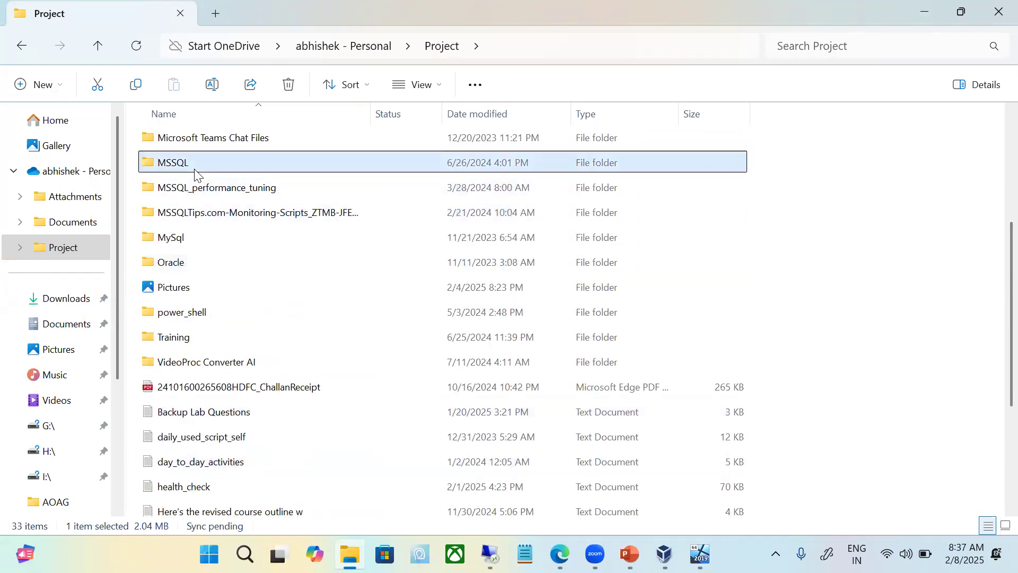
pyautogui.doubleClick(206, 142)
pyautogui.click(209, 143)
pyautogui.doubleClick(210, 144)
# Step: Open the "UserPermissionScriptper database level" text file, copy its entire script, and minimize the Notepad and File Explorer windows
pyautogui.scroll(-15, 380, 247)
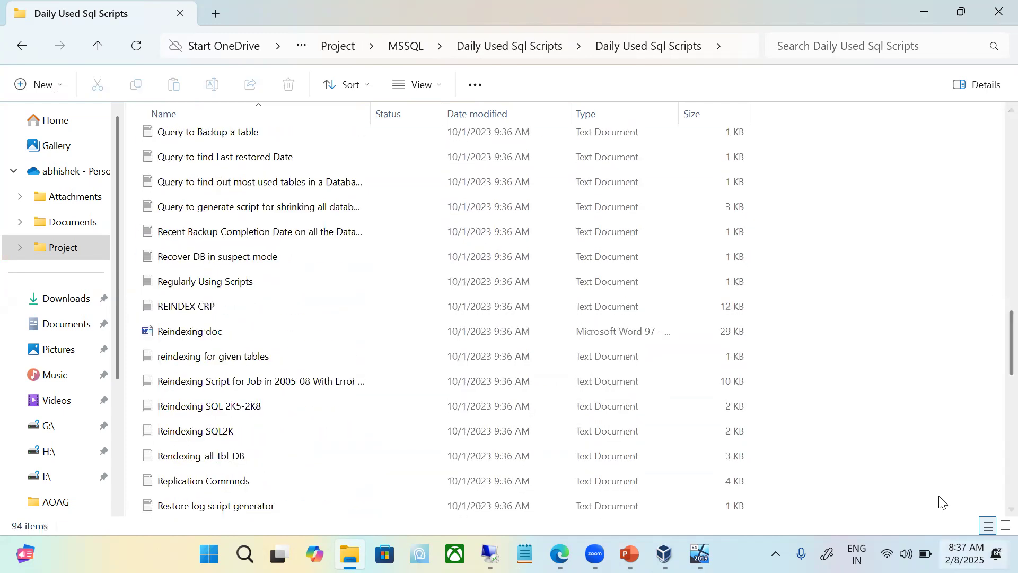
pyautogui.scroll(-8, 315, 413)
pyautogui.scroll(-3, 316, 414)
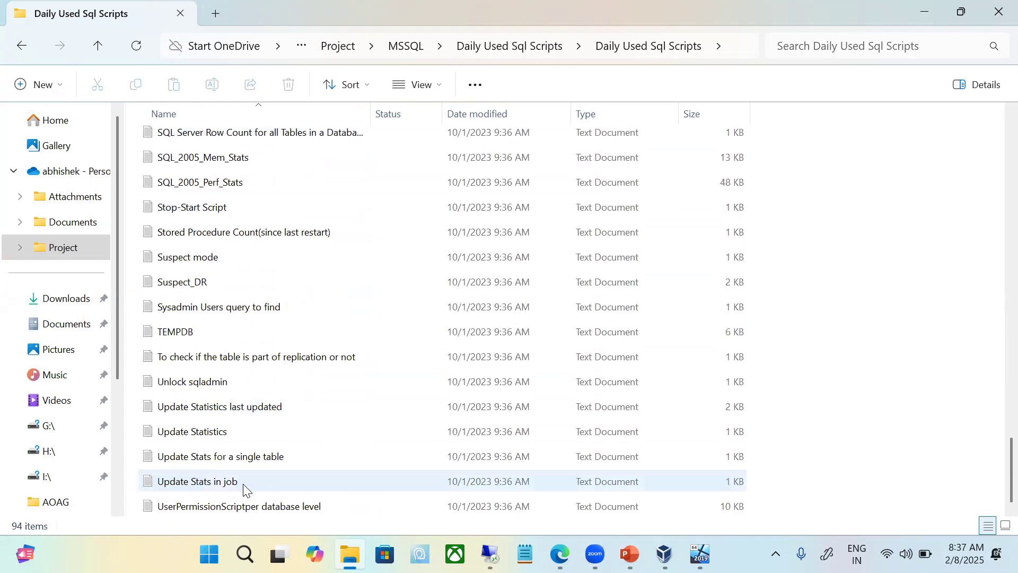
pyautogui.doubleClick(228, 507)
pyautogui.click(391, 295)
pyautogui.hotkey('ctrl', 'a')
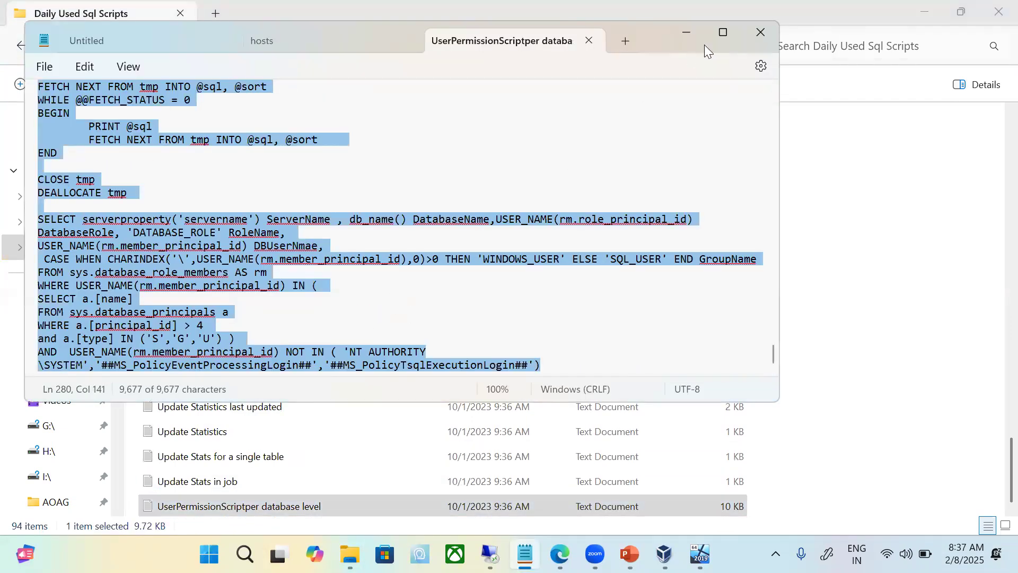
pyautogui.click(681, 36)
pyautogui.click(925, 13)
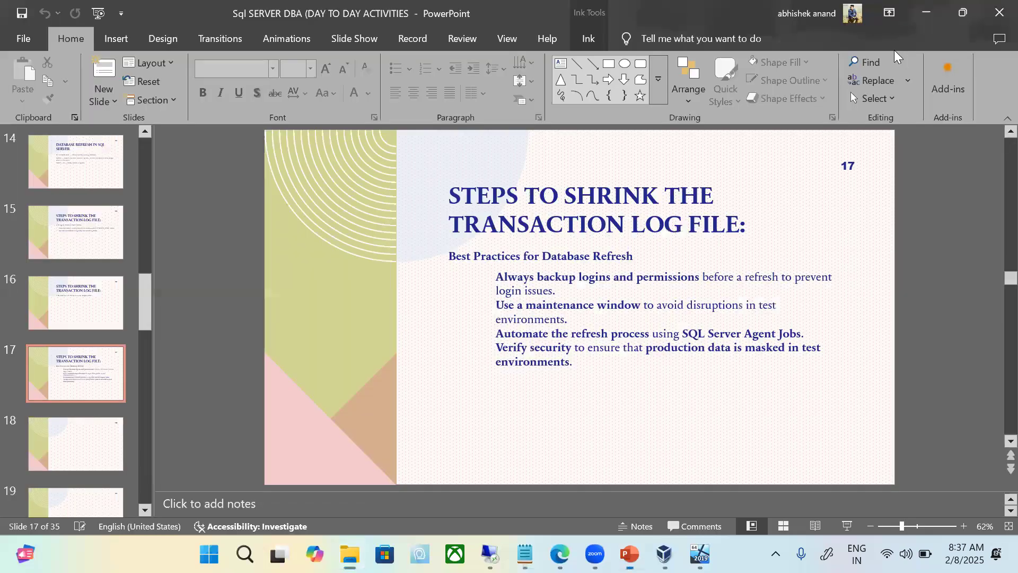
# Step: Switch to SQL Server Management Studio in the remote session and paste the copied permission script into a new AdventureWorks2019 query
pyautogui.click(490, 554)
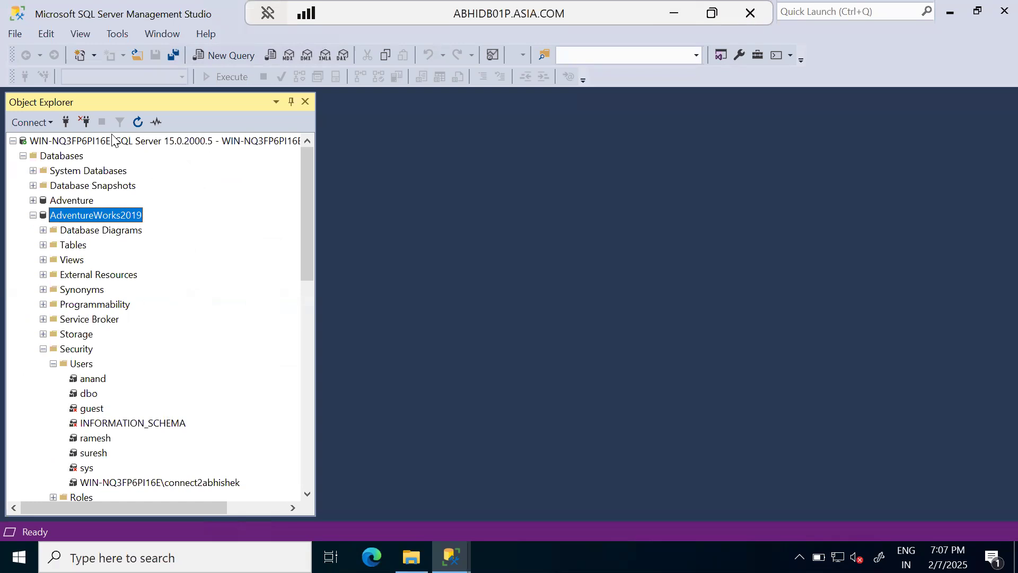
pyautogui.rightClick(101, 216)
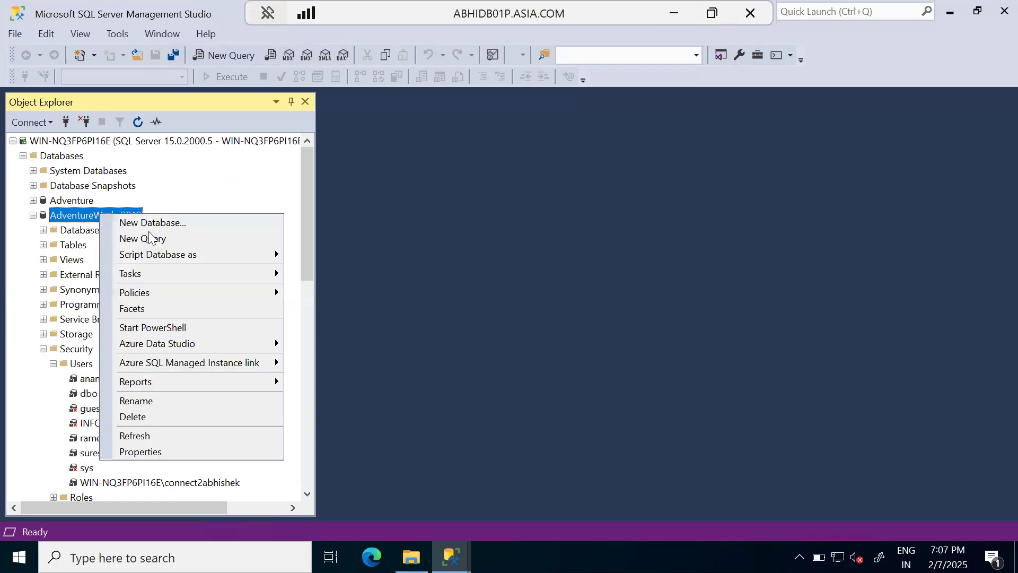
pyautogui.click(153, 239)
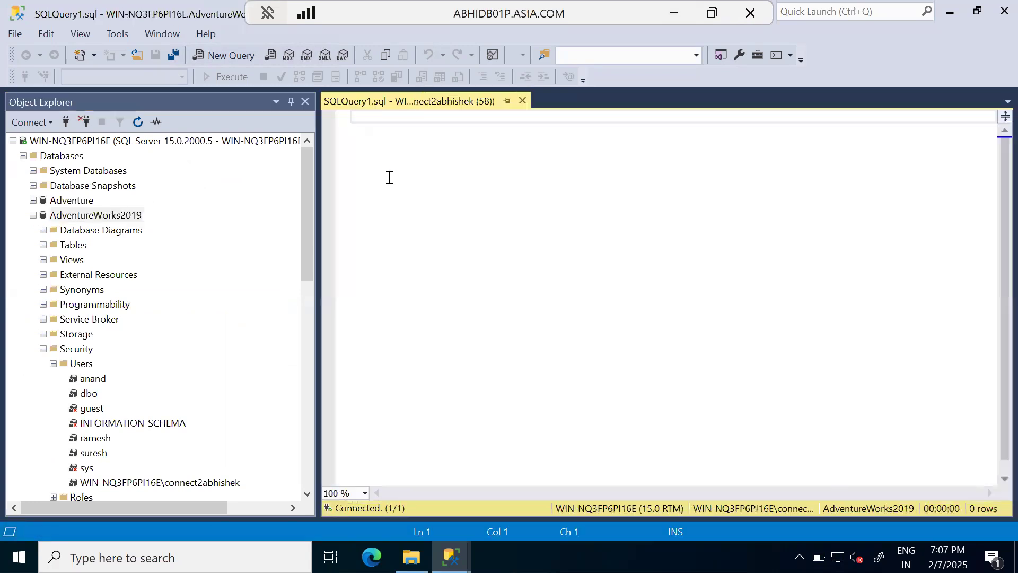
pyautogui.hotkey('ctrl', 'v')
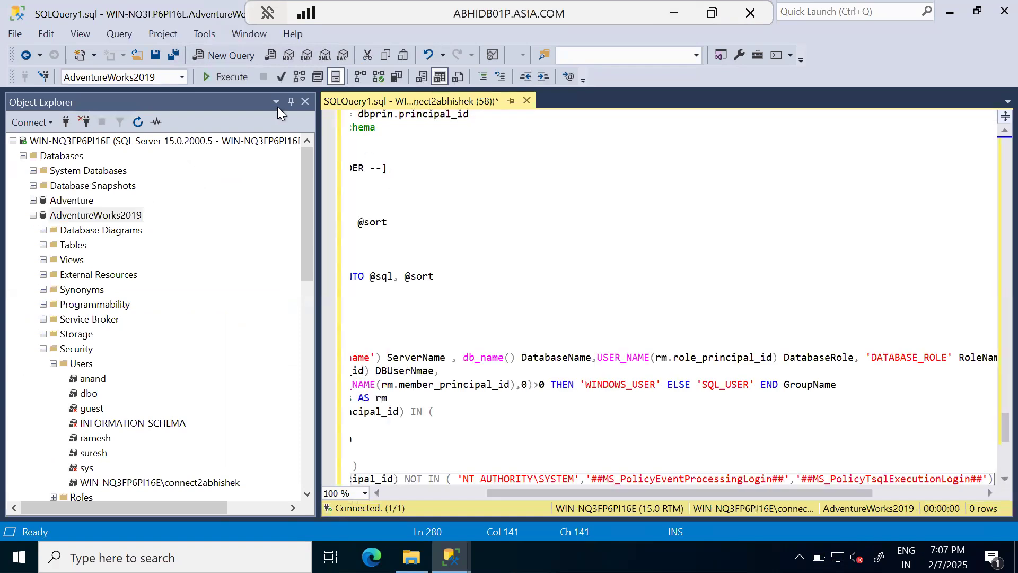
# Step: Execute the permission script and examine the generated user, login-mapping and grant statements in its message output
pyautogui.click(233, 76)
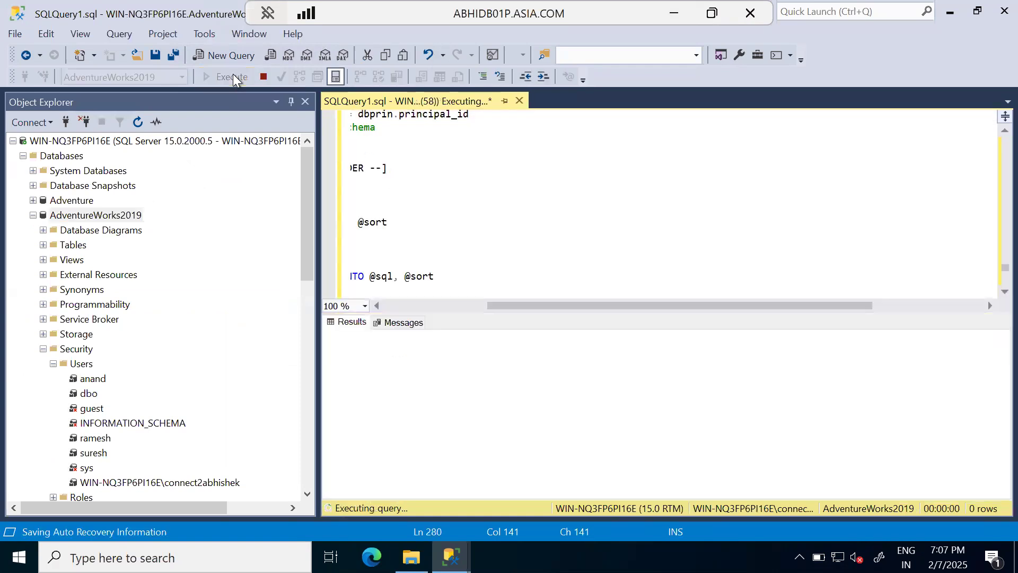
pyautogui.click(402, 324)
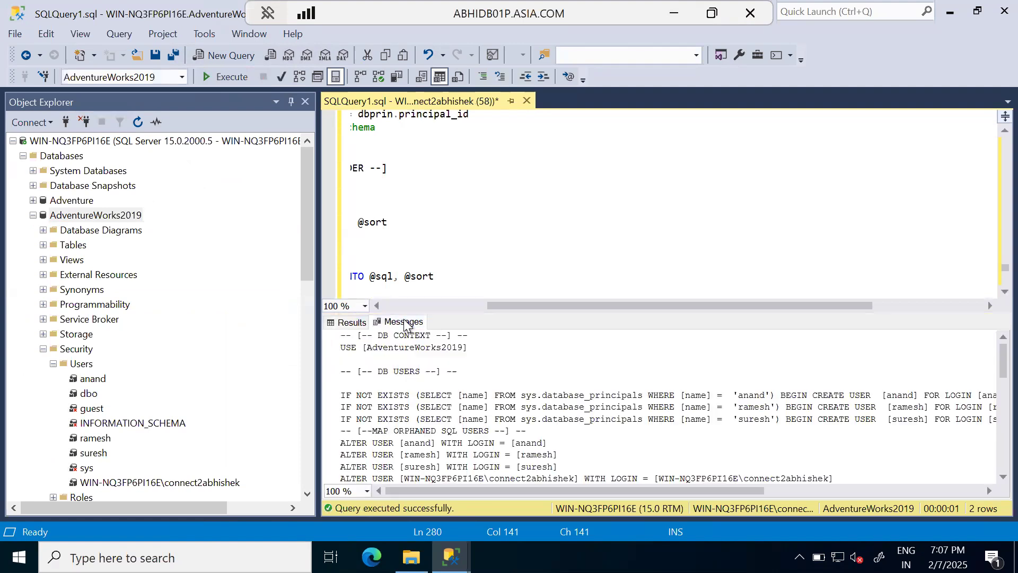
pyautogui.scroll(-10, 456, 413)
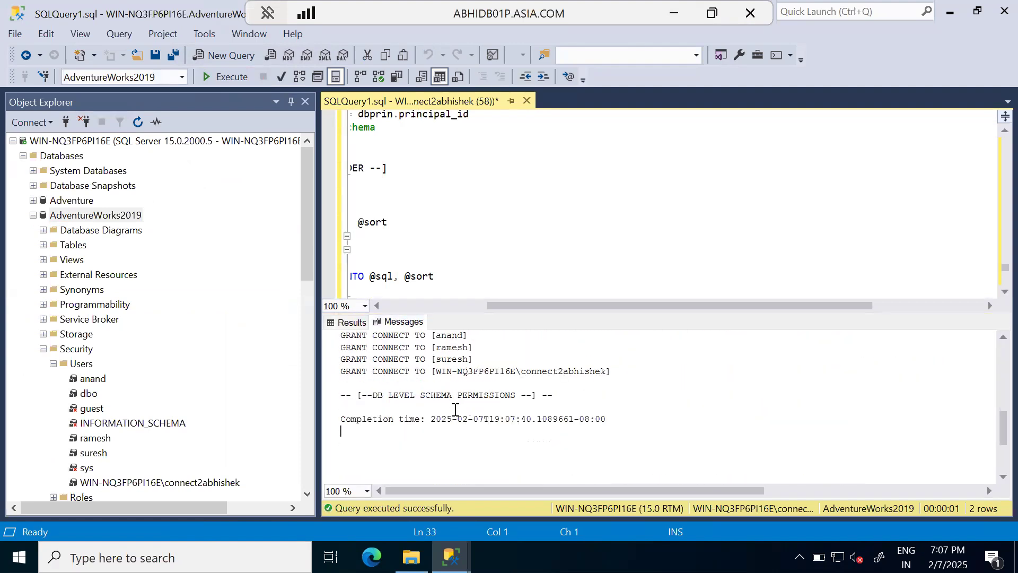
# Step: Copy the entire message output of the permission script and open a blank Notepad document in the remote session
pyautogui.scroll(1, 456, 413)
pyautogui.hotkey('ctrl', 'a')
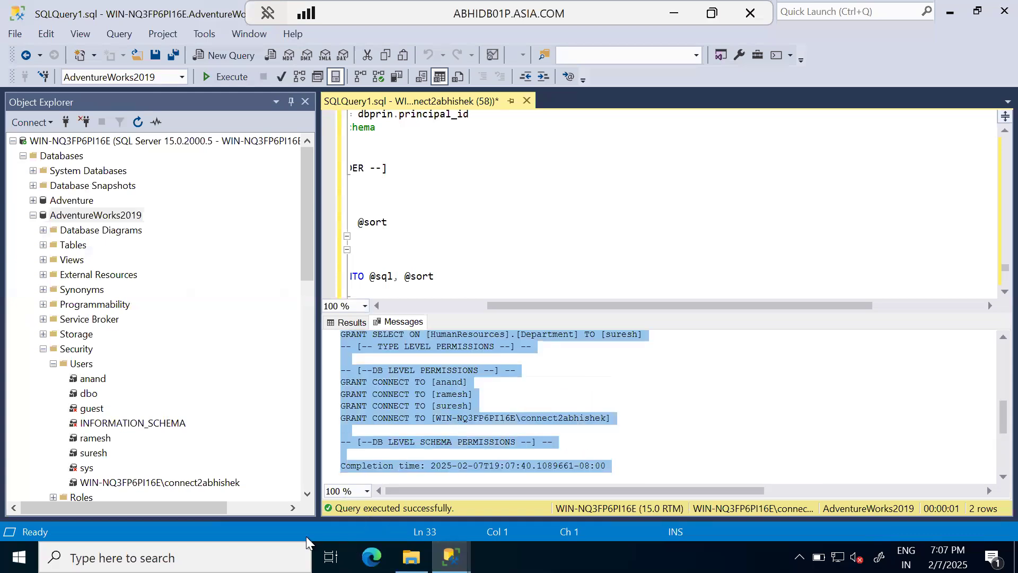
pyautogui.press('super+r')
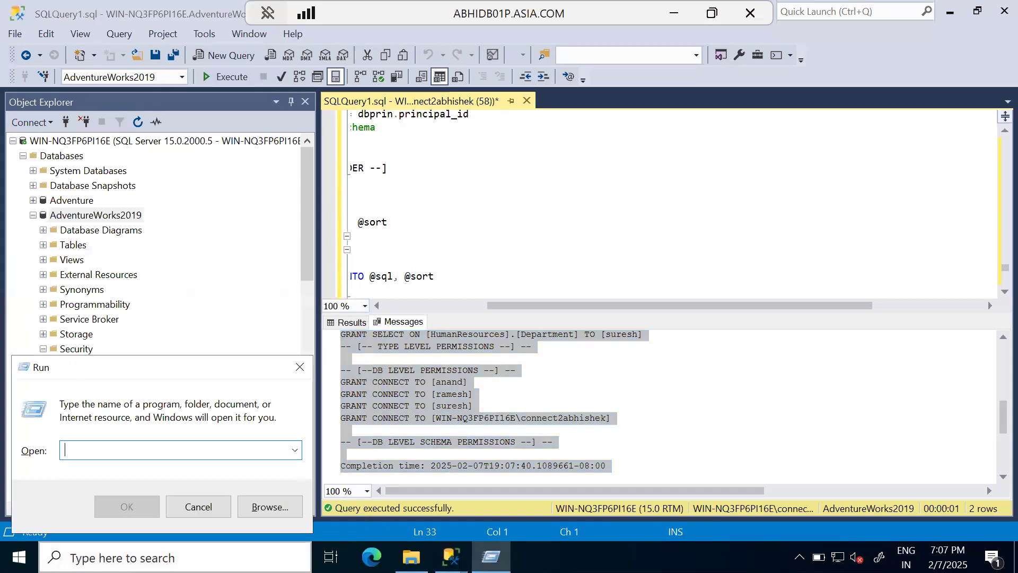
pyautogui.write('note')
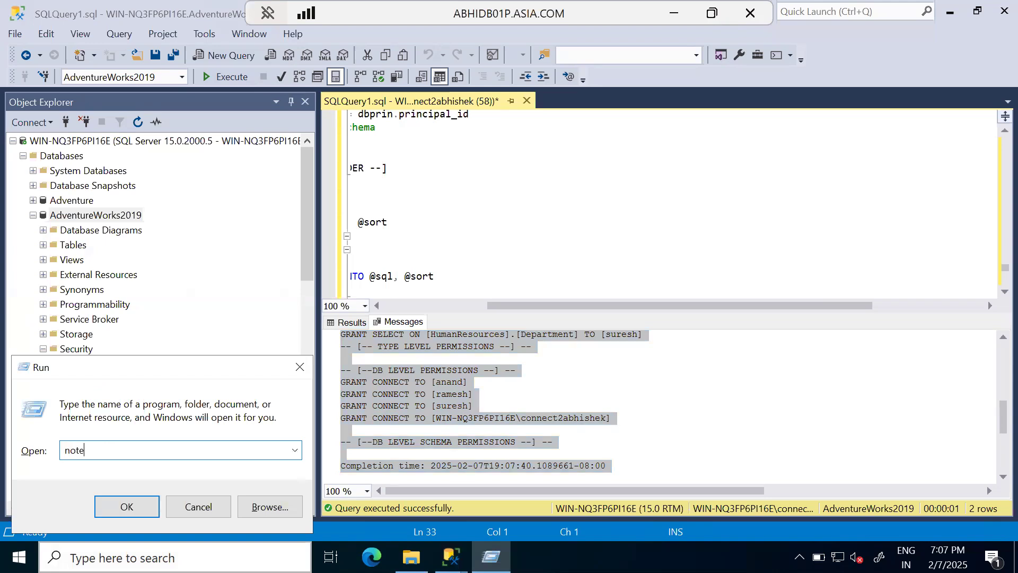
pyautogui.write('pad')
pyautogui.press('Return')
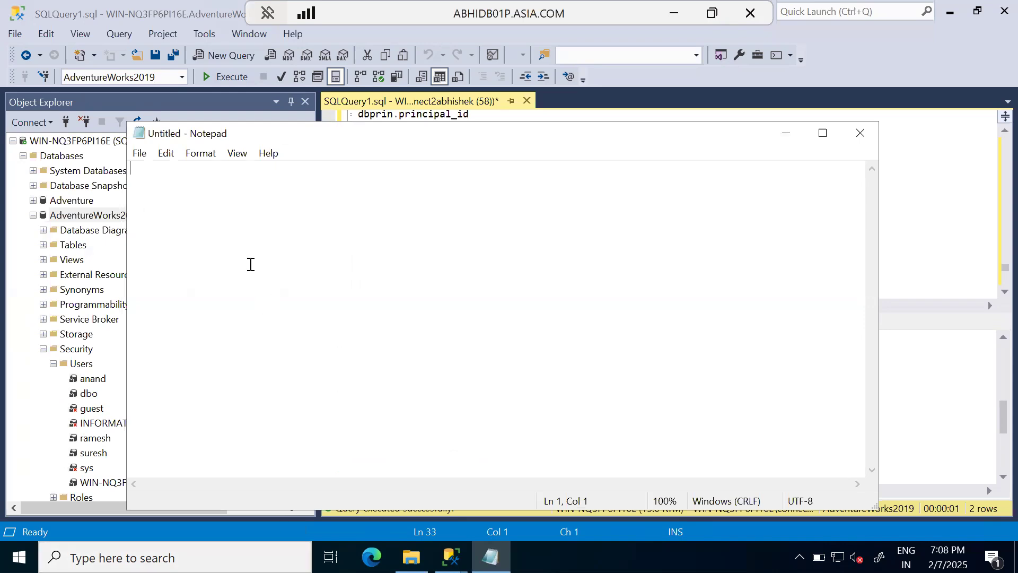
# Step: Paste the copied permission statements into the blank Notepad document, check them, and minimize Notepad
pyautogui.rightClick(224, 211)
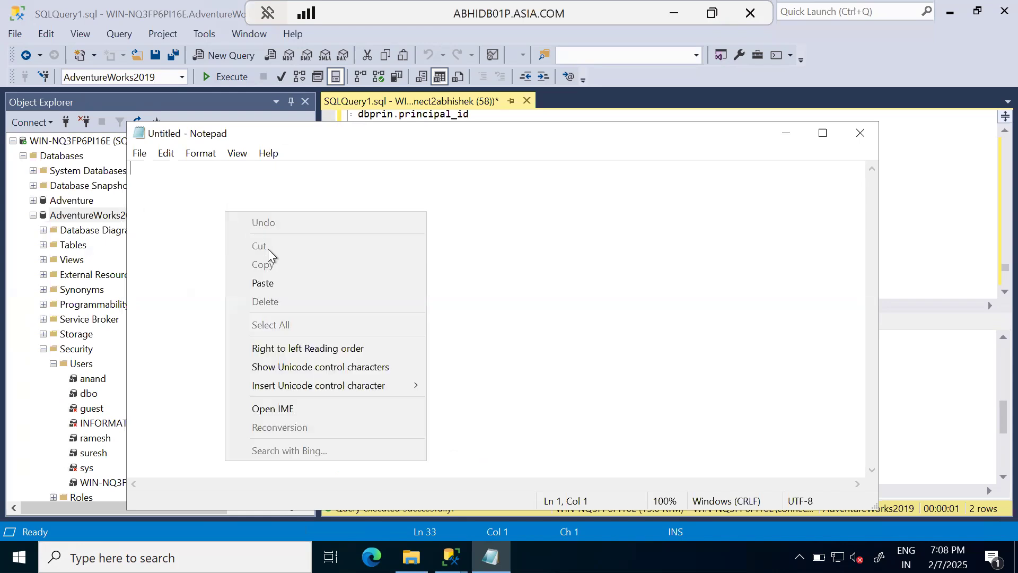
pyautogui.click(266, 280)
pyautogui.scroll(4, 366, 309)
pyautogui.scroll(-4, 366, 309)
pyautogui.scroll(4, 366, 309)
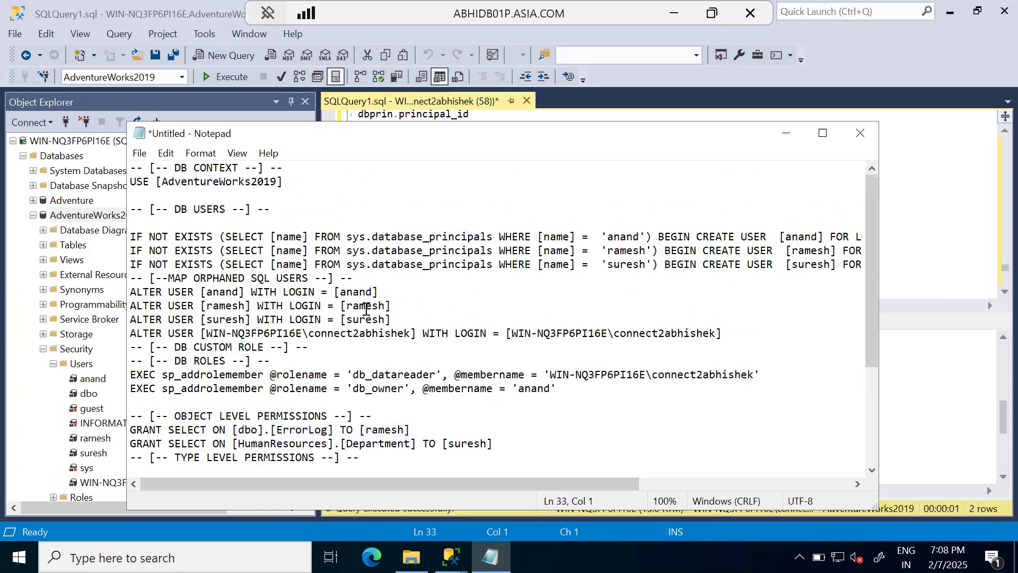
pyautogui.click(787, 134)
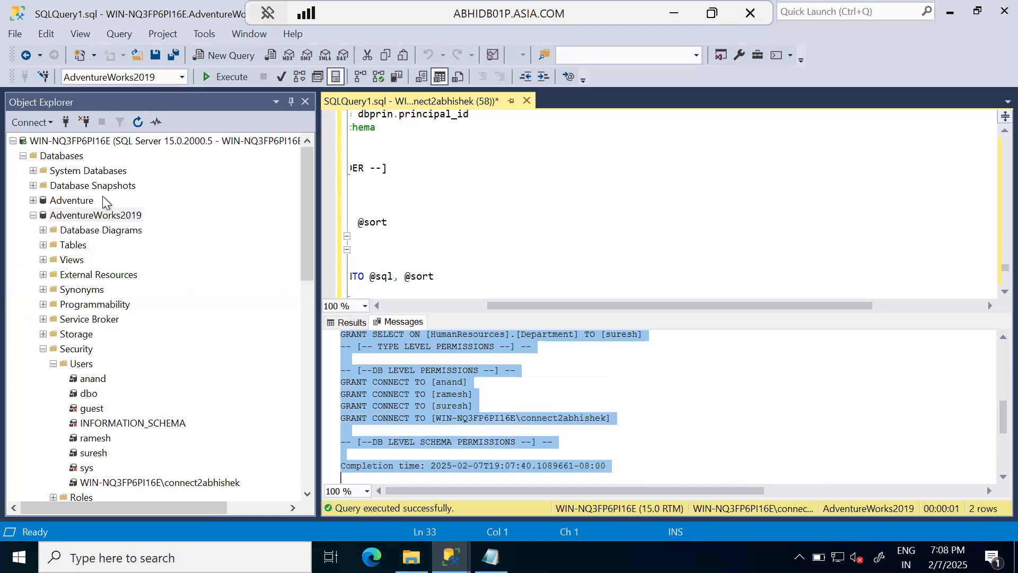
pyautogui.click(97, 215)
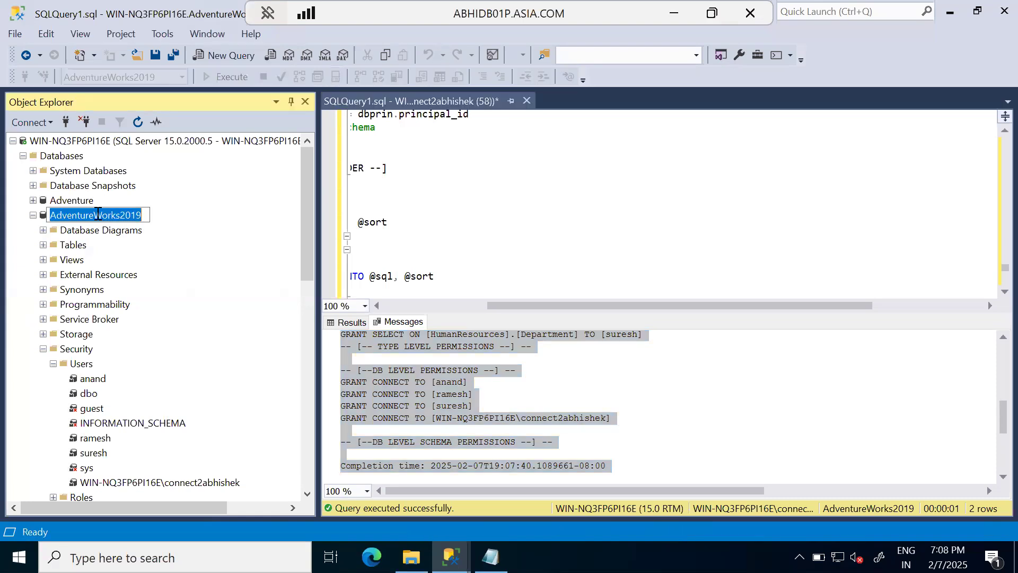
pyautogui.click(469, 197)
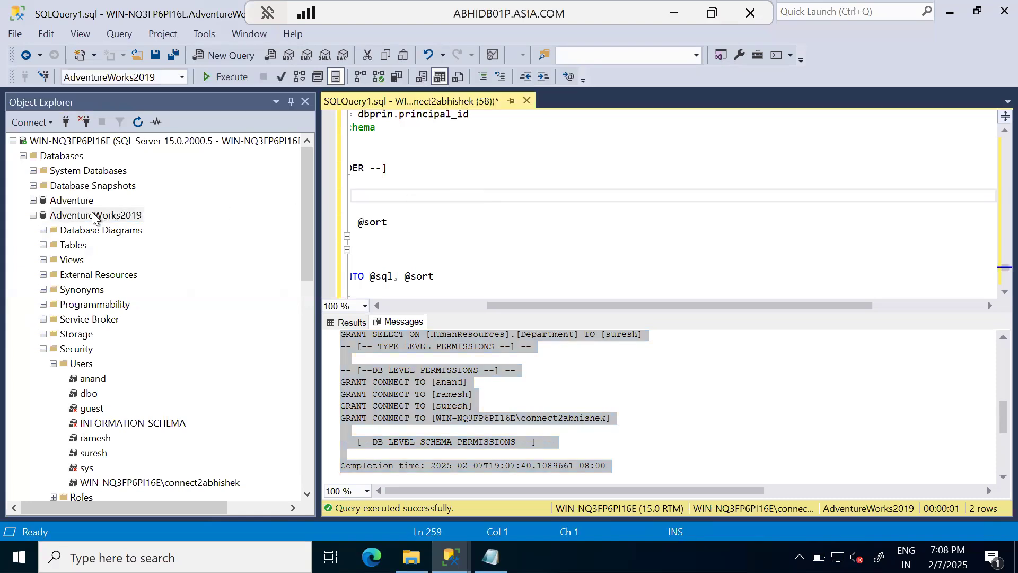
pyautogui.click(91, 212)
pyautogui.rightClick(91, 211)
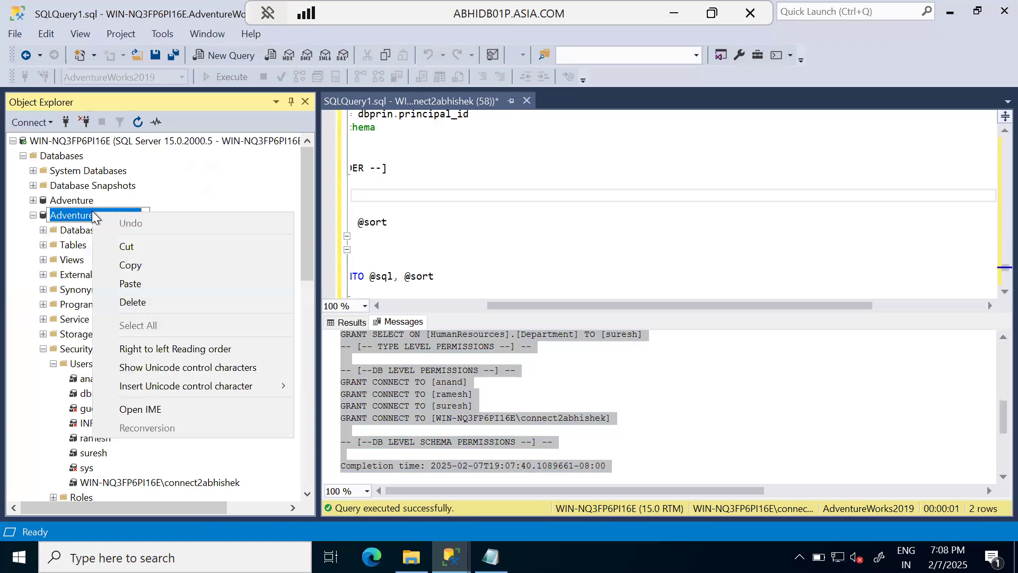
pyautogui.click(438, 222)
# Step: Start a database restore for AdventureWorks2019 with the backup file C:\AdventureWorks2019 (2).bak as its source device
pyautogui.rightClick(89, 215)
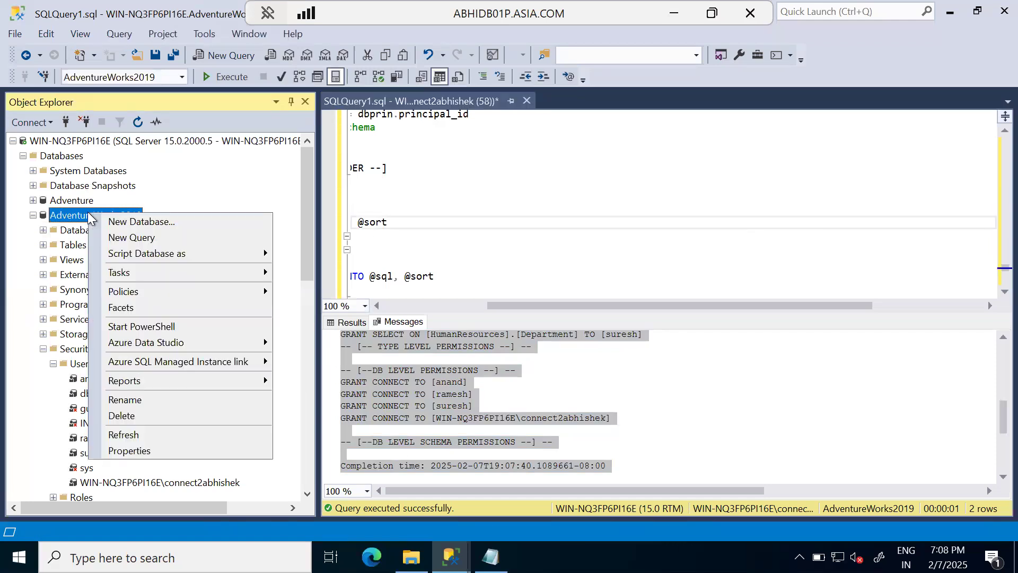
pyautogui.moveTo(196, 275)
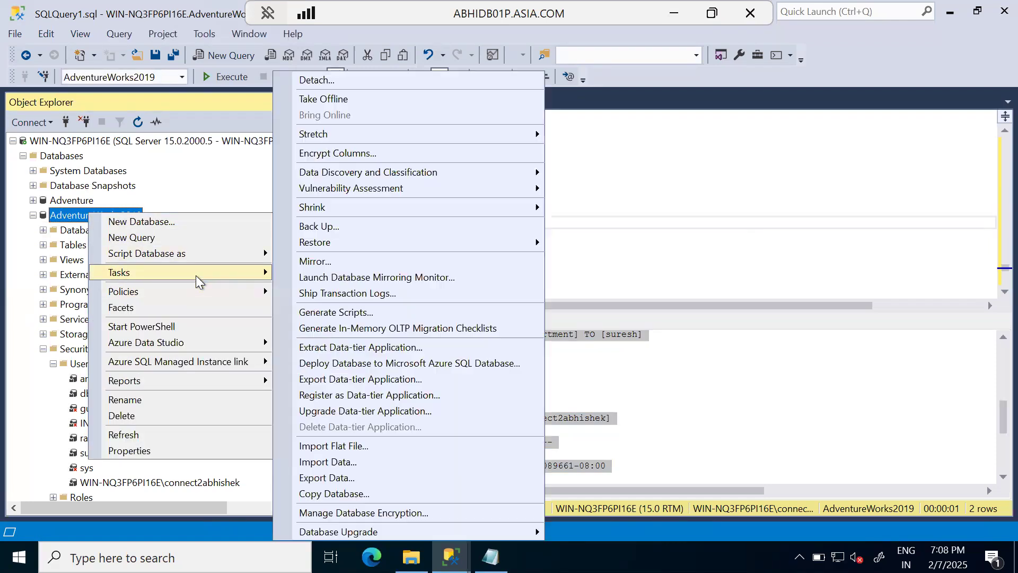
pyautogui.moveTo(335, 249)
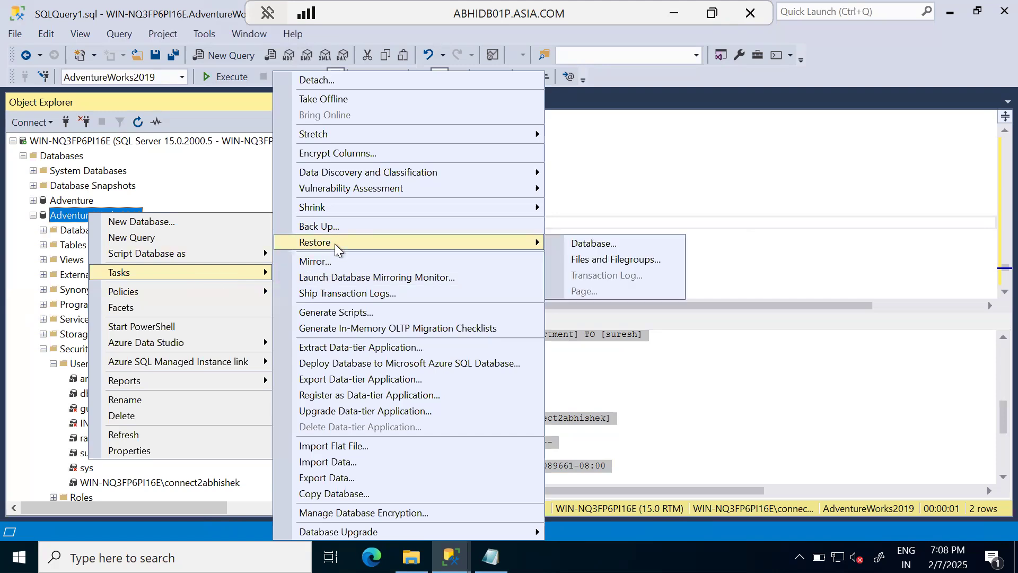
pyautogui.click(611, 249)
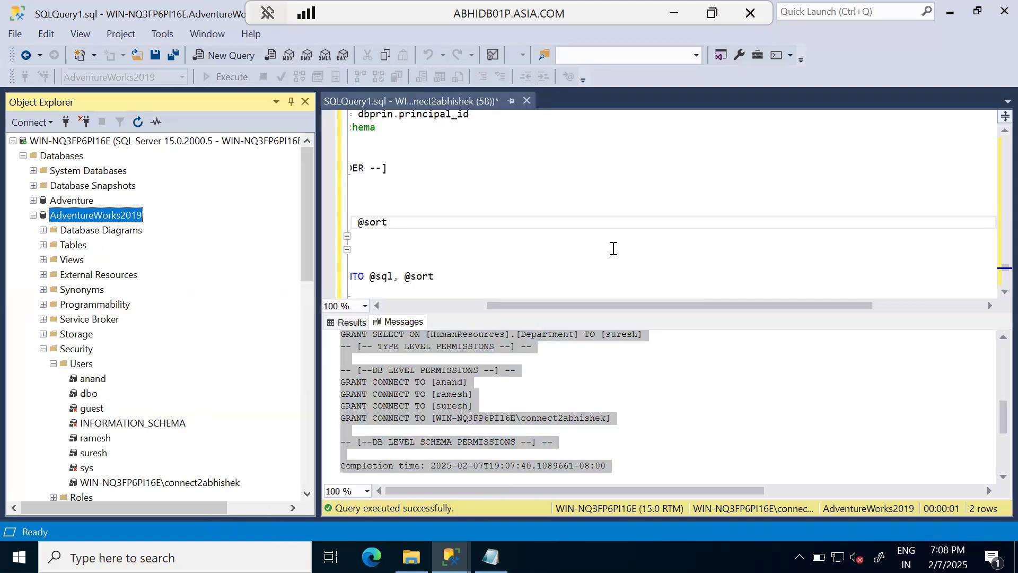
pyautogui.click(472, 172)
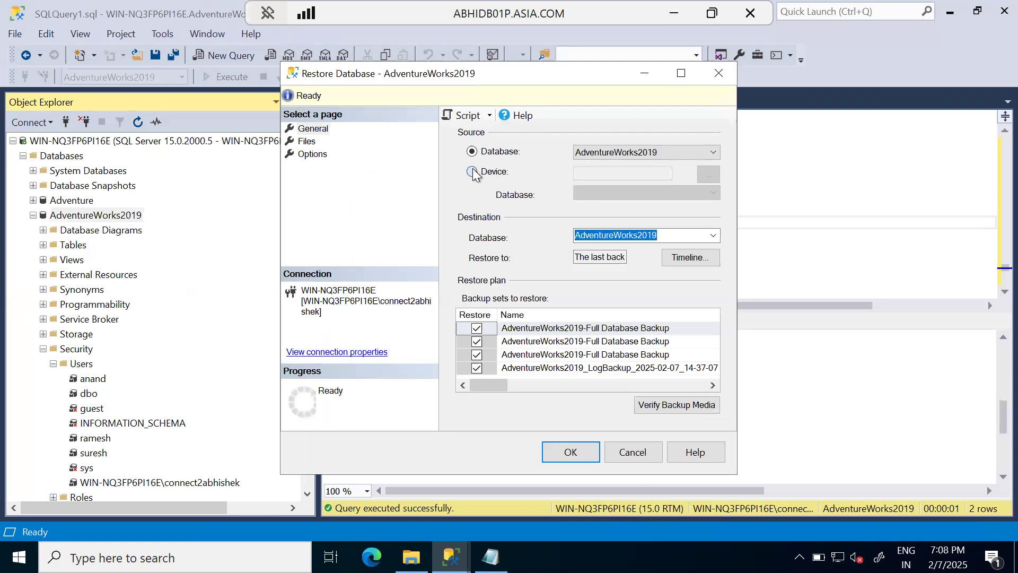
pyautogui.click(710, 175)
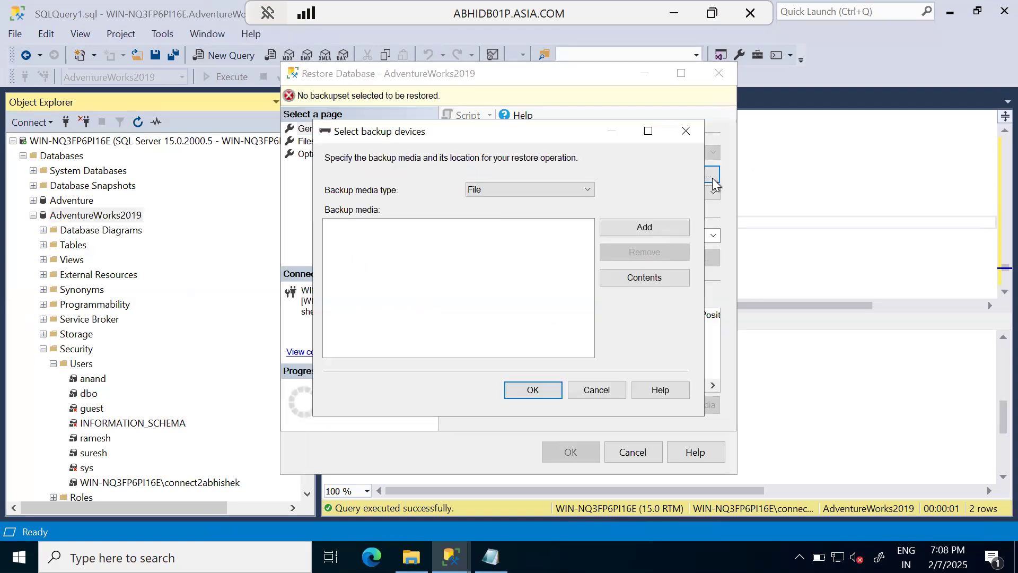
pyautogui.click(630, 228)
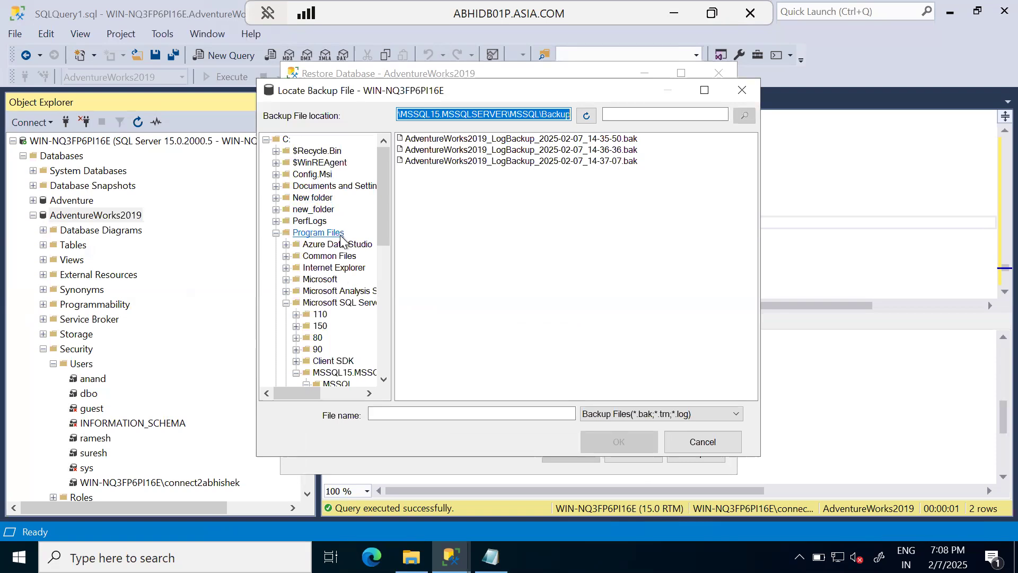
pyautogui.click(287, 139)
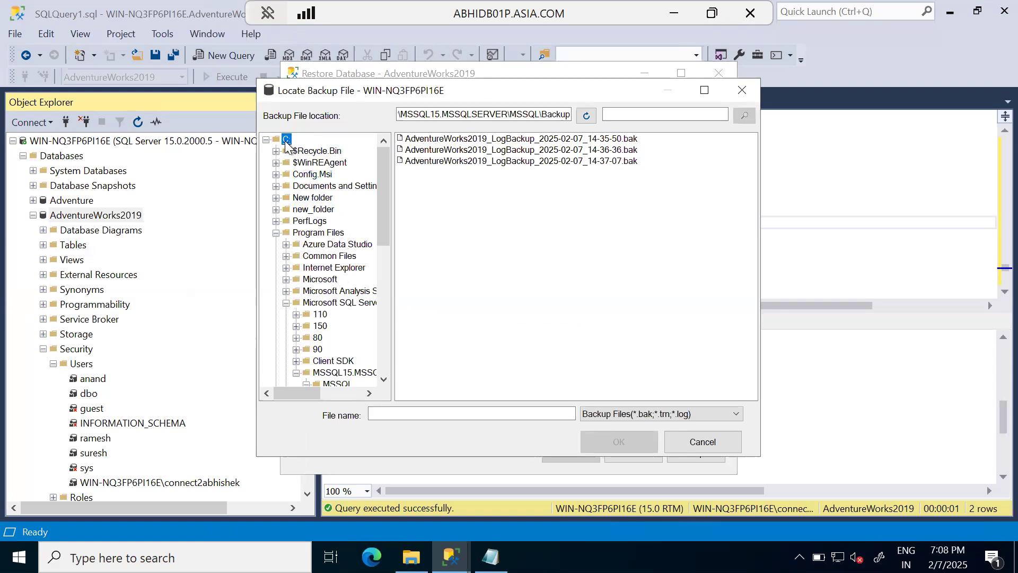
pyautogui.click(460, 295)
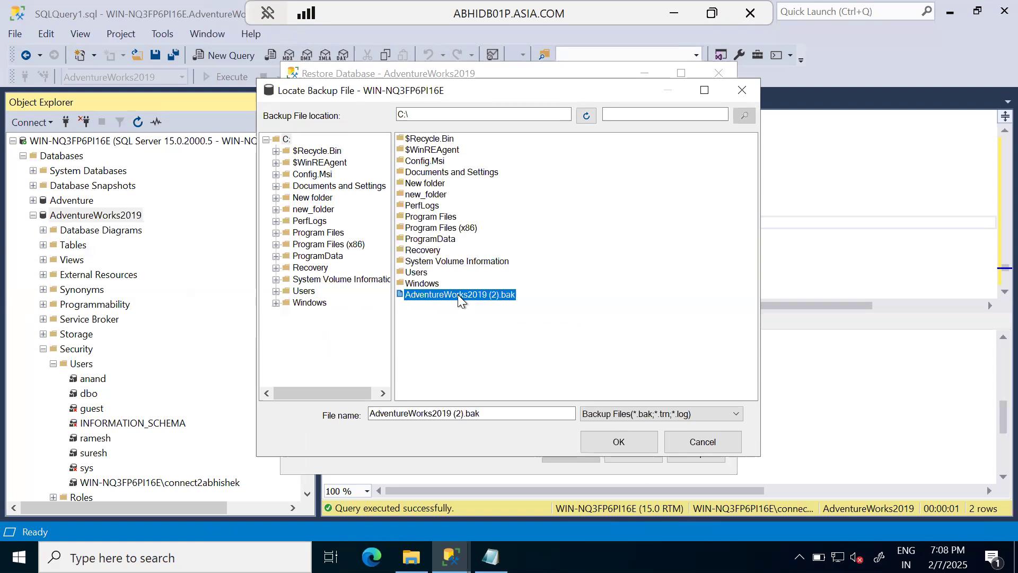
pyautogui.click(619, 441)
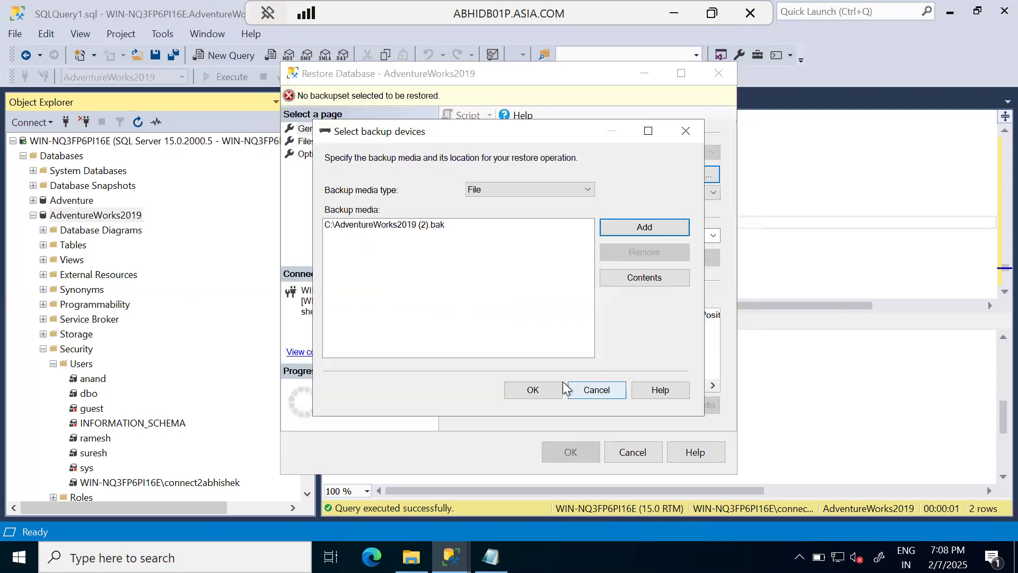
pyautogui.click(549, 389)
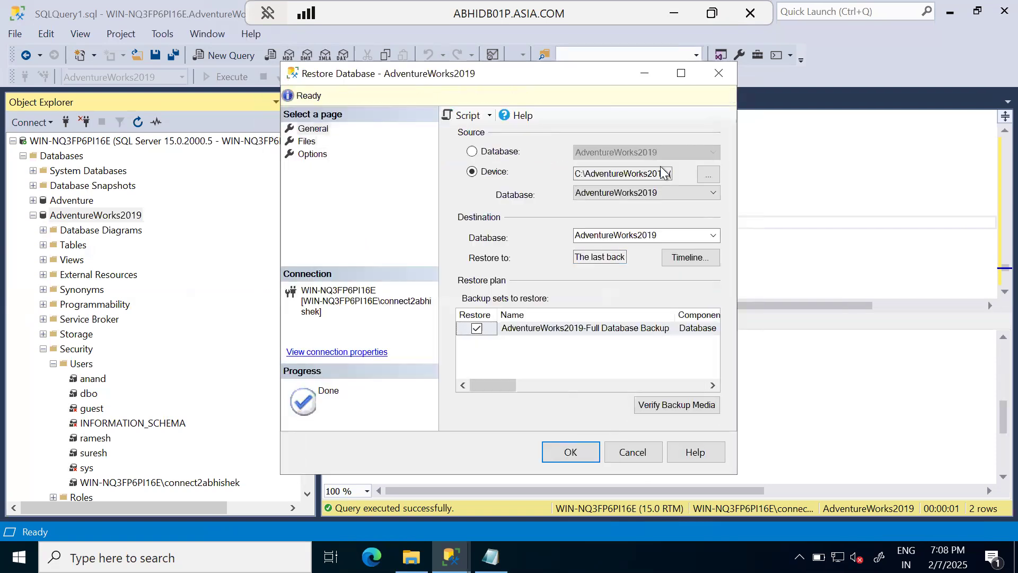
# Step: Set the restore to overwrite the existing database and close existing connections, script it to a query window, and minimize the restore dialog
pyautogui.click(306, 142)
pyautogui.click(307, 154)
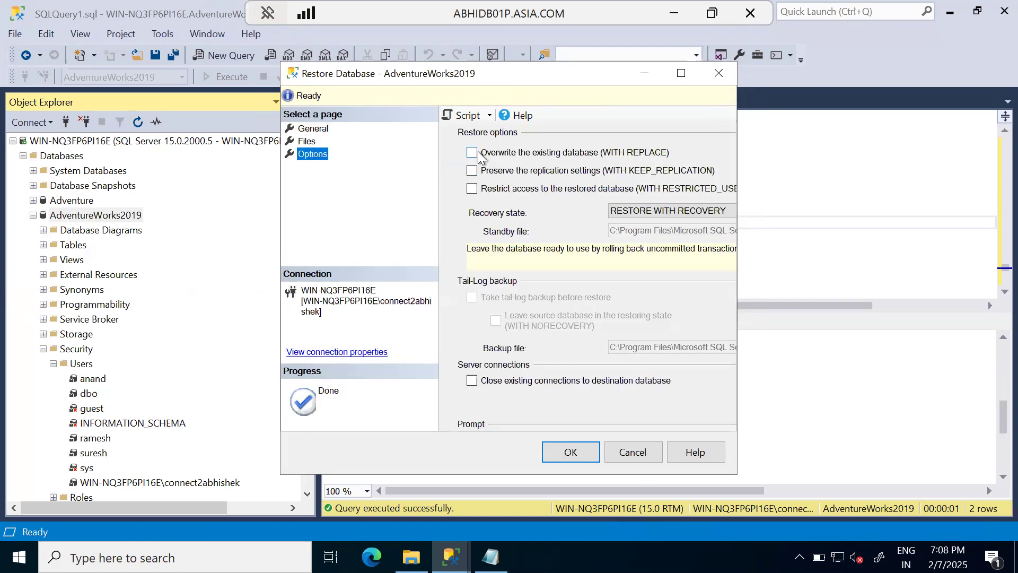
pyautogui.click(479, 156)
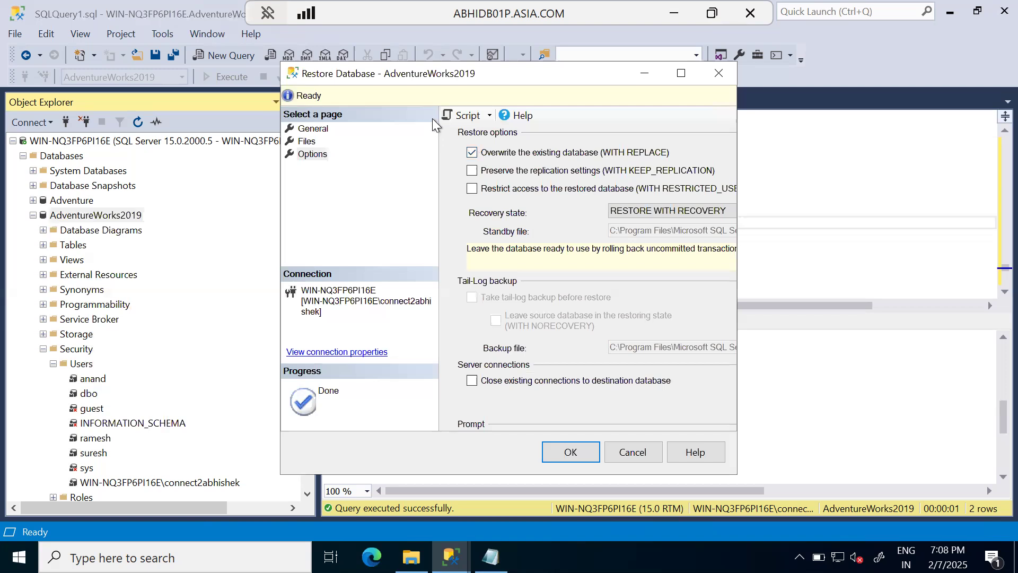
pyautogui.click(473, 381)
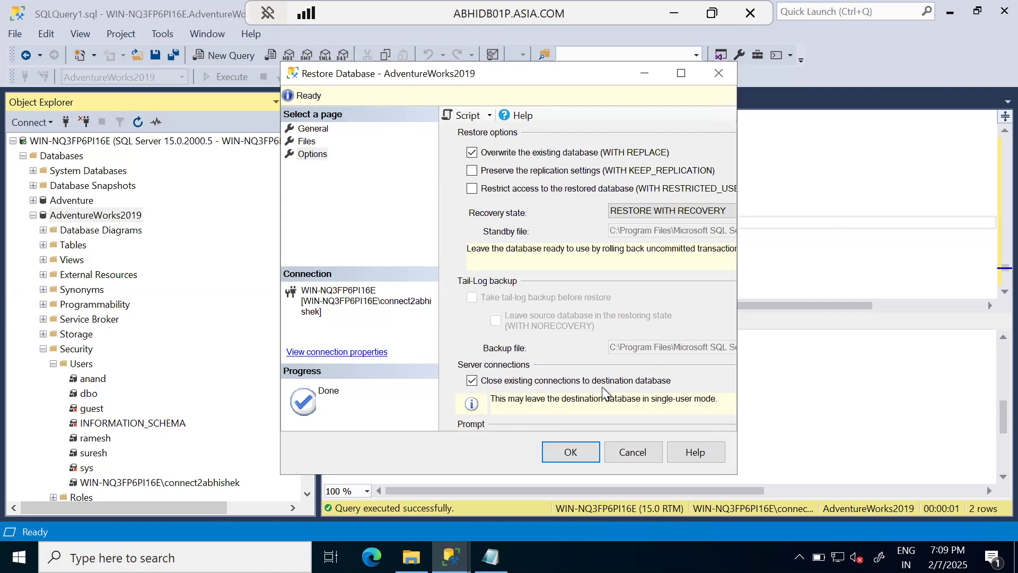
pyautogui.click(465, 119)
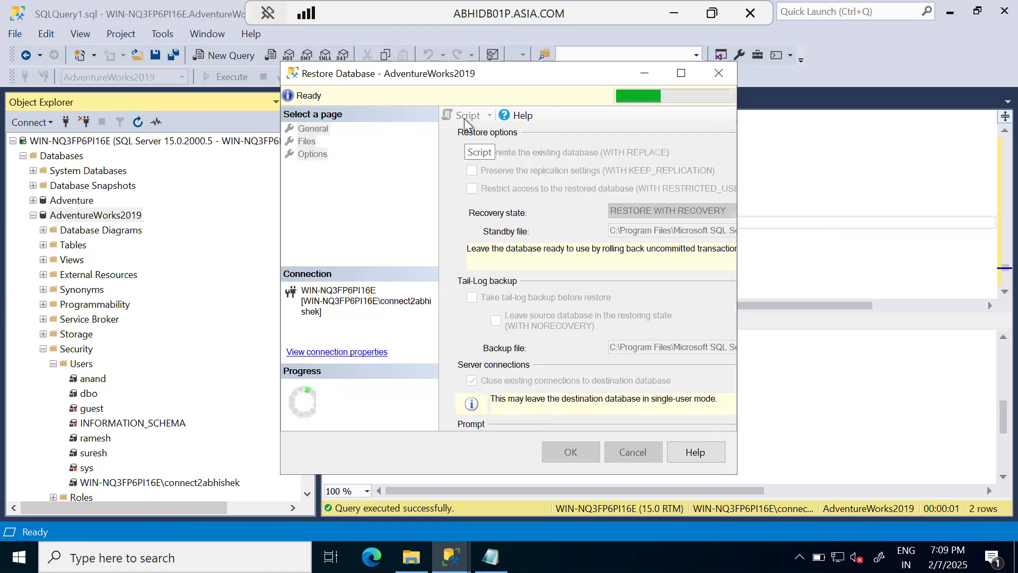
pyautogui.click(646, 73)
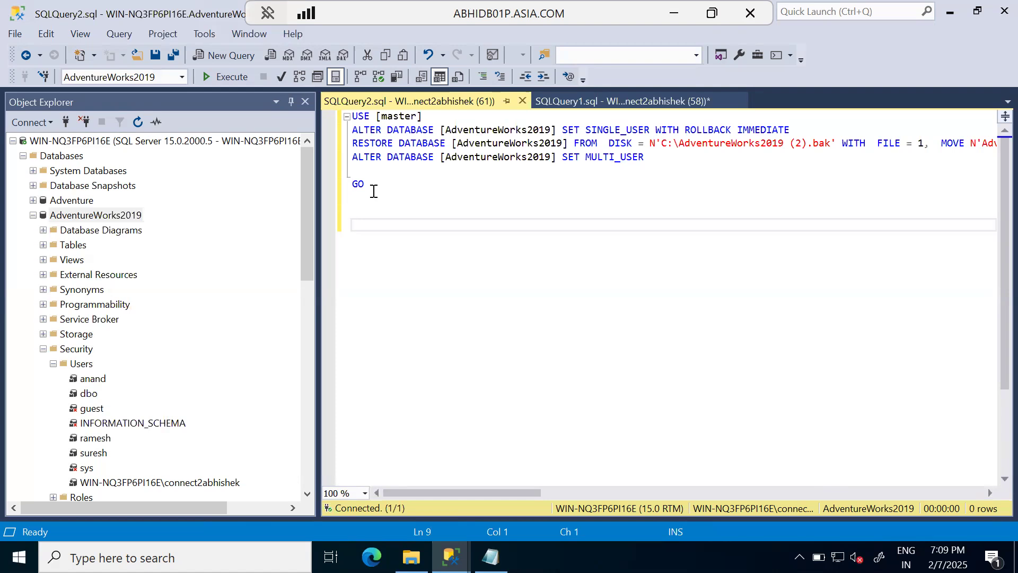
# Step: Examine the generated restore script, especially its SINGLE_USER WITH ROLLBACK IMMEDIATE, RESTORE DATABASE and MULTI_USER statements
pyautogui.click(353, 116)
pyautogui.keyDown('shift'); pyautogui.click(397, 186); pyautogui.keyUp('shift')
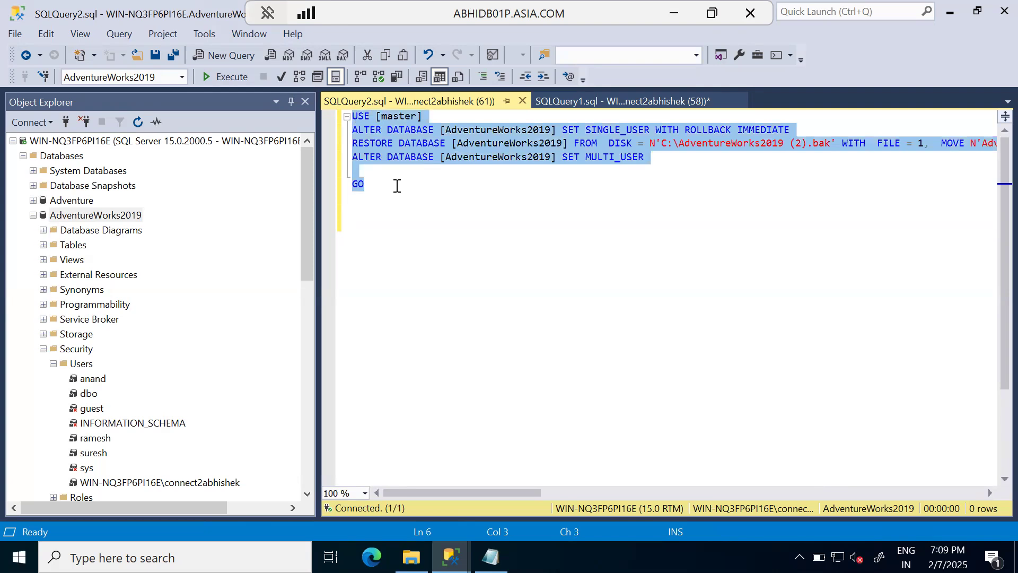
pyautogui.click(398, 186)
pyautogui.keyDown('shift'); pyautogui.click(352, 120); pyautogui.keyUp('shift')
pyautogui.click(382, 241)
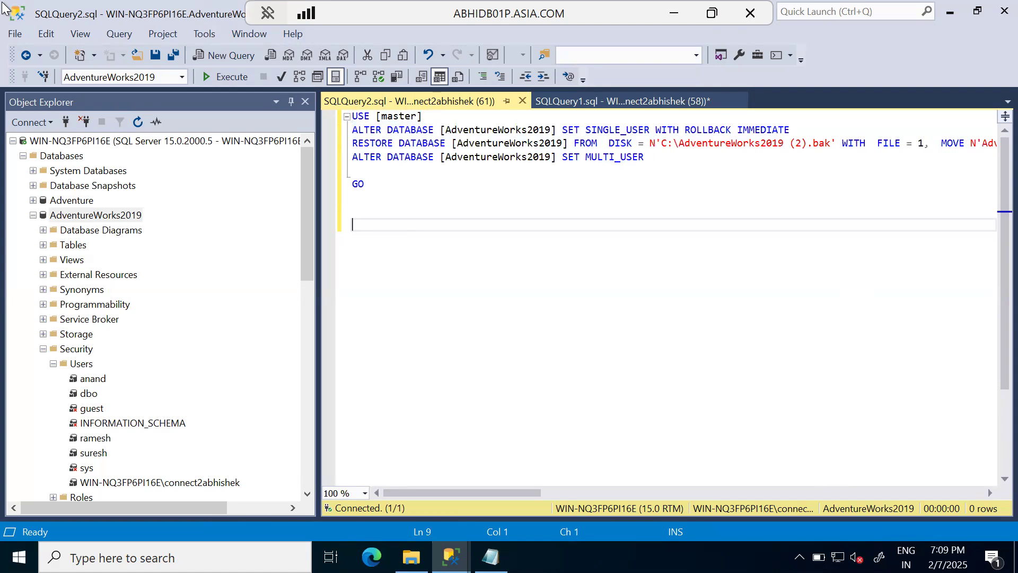
pyautogui.moveTo(461, 131); pyautogui.dragTo(510, 131)
pyautogui.moveTo(597, 131); pyautogui.dragTo(661, 131)
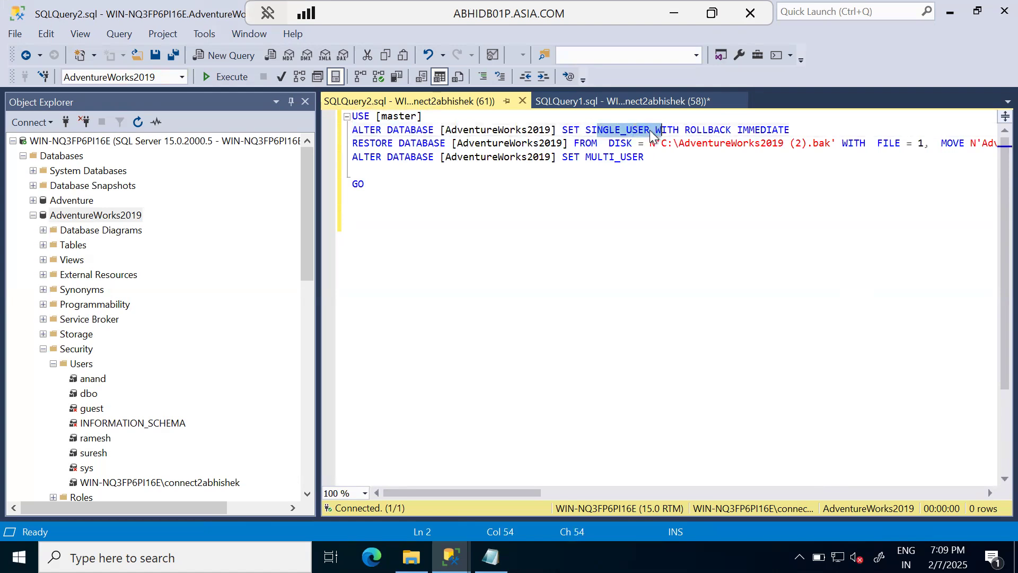
pyautogui.moveTo(564, 130); pyautogui.dragTo(762, 129)
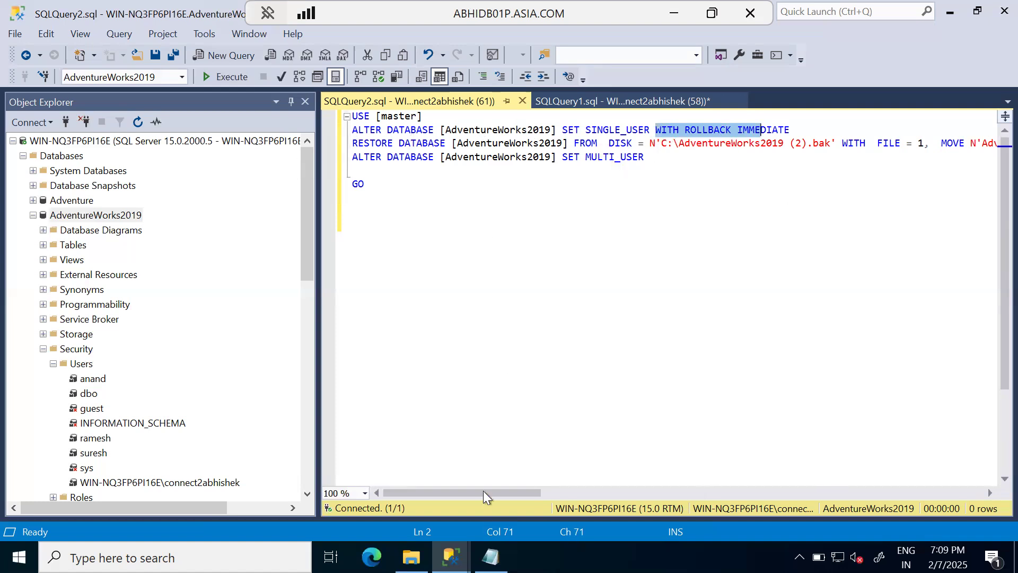
pyautogui.moveTo(351, 157); pyautogui.dragTo(636, 176)
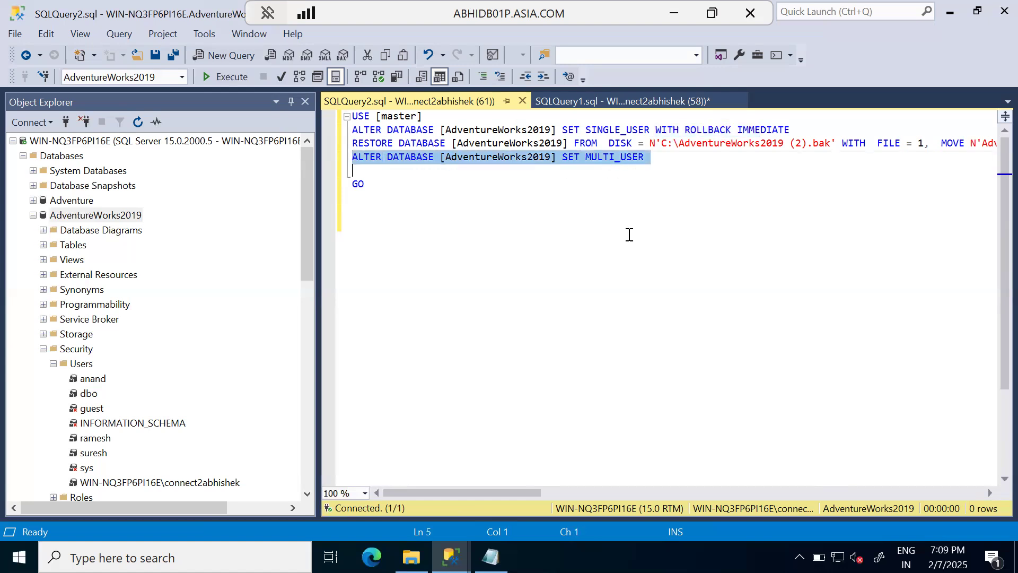
pyautogui.moveTo(540, 492); pyautogui.dragTo(476, 493)
pyautogui.moveTo(563, 130); pyautogui.dragTo(669, 133)
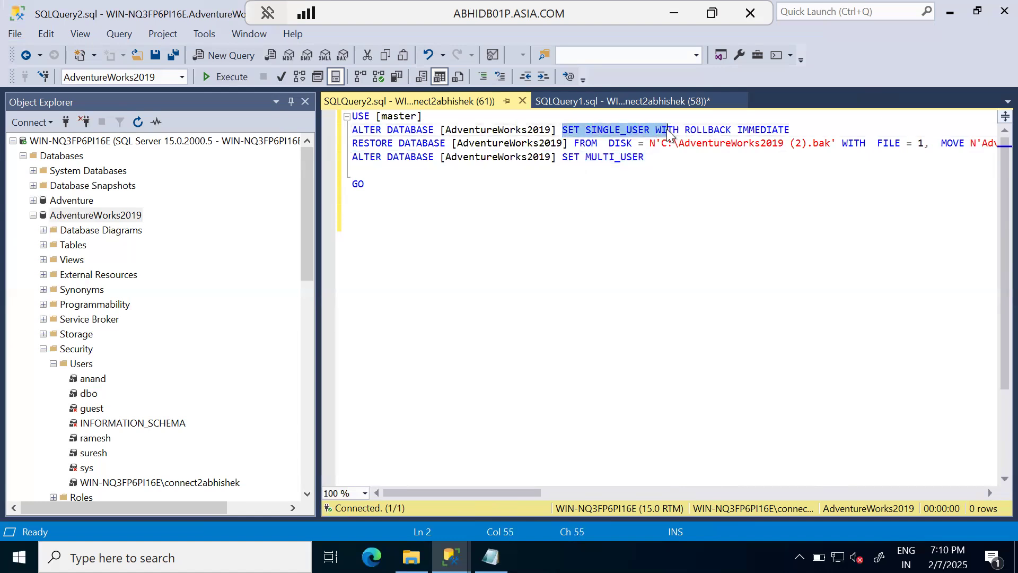
pyautogui.click(708, 243)
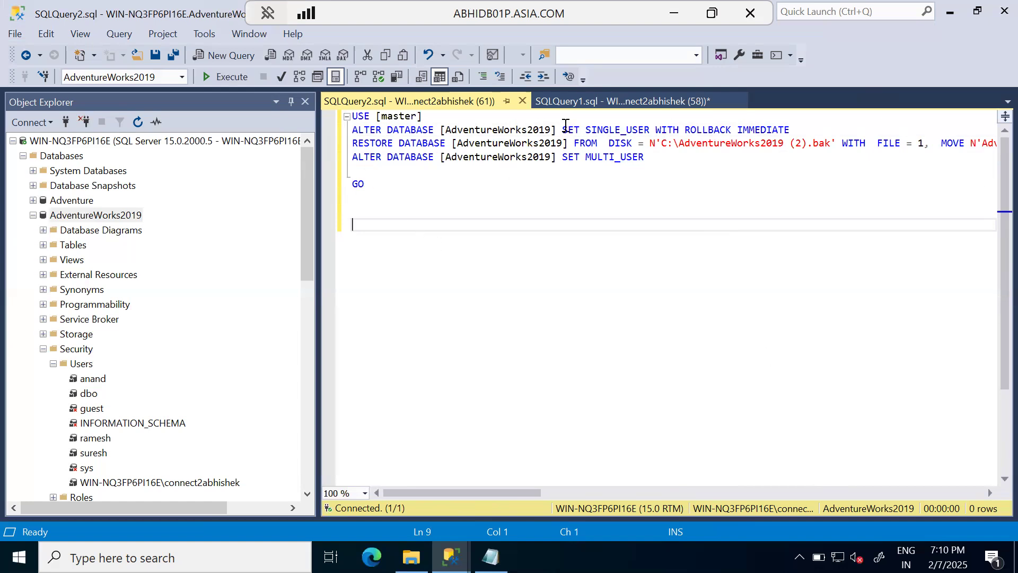
pyautogui.moveTo(563, 130); pyautogui.dragTo(632, 131)
# Step: Execute the whole AdventureWorks2019 restore script and show its progress messages
pyautogui.click(562, 257)
pyautogui.click(229, 73)
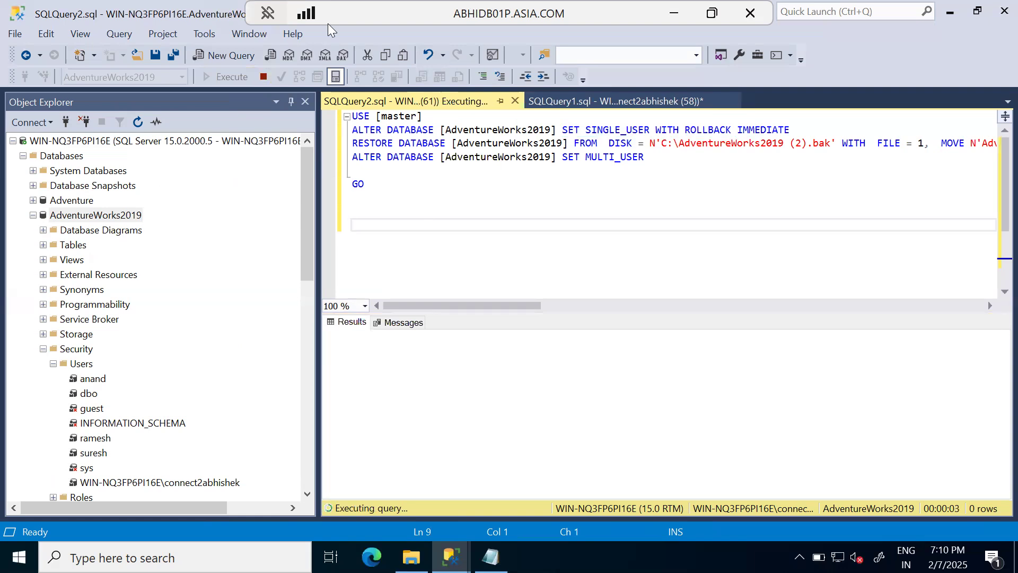
pyautogui.click(397, 323)
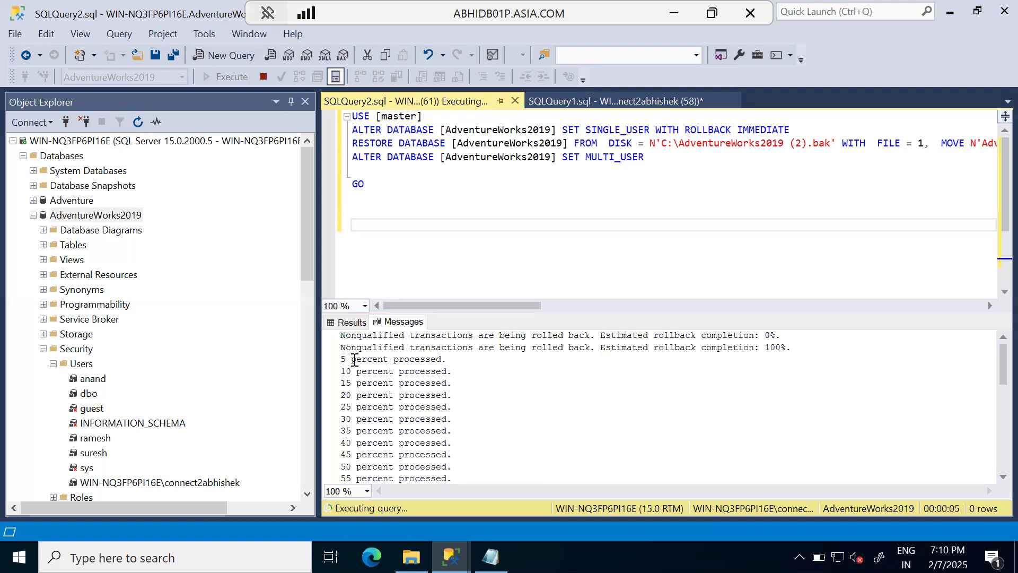
# Step: Compare the restore's progress messages with the STATS = 5 option at the end of the RESTORE DATABASE statement
pyautogui.moveTo(341, 359); pyautogui.dragTo(469, 429)
pyautogui.moveTo(512, 307); pyautogui.dragTo(979, 310)
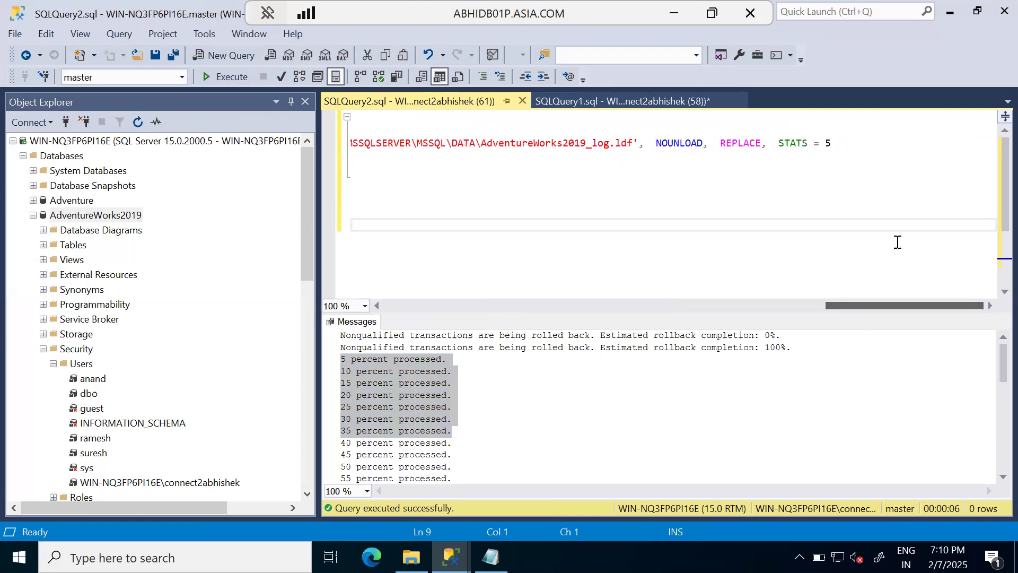
pyautogui.moveTo(778, 145); pyautogui.dragTo(833, 144)
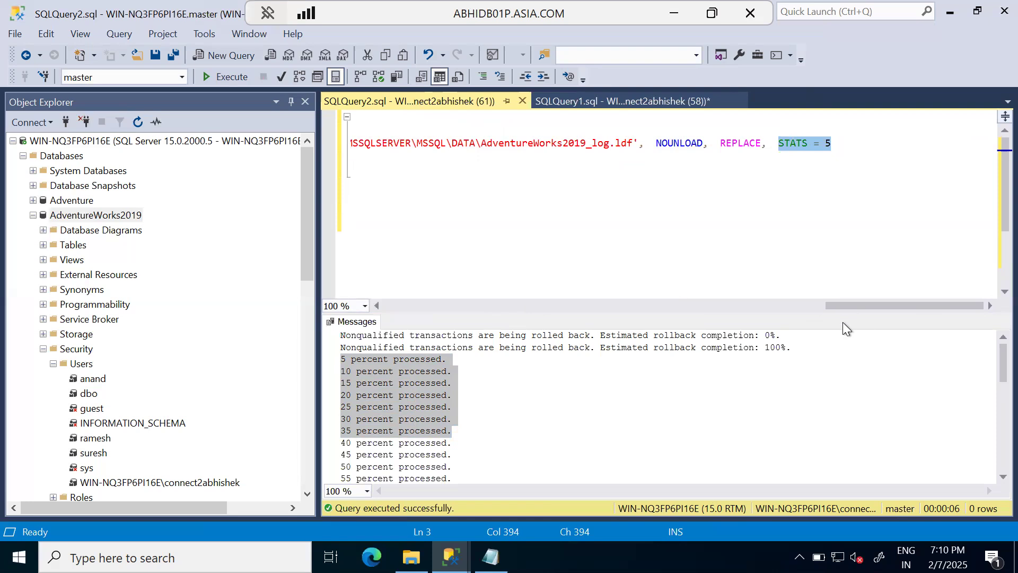
pyautogui.click(383, 371)
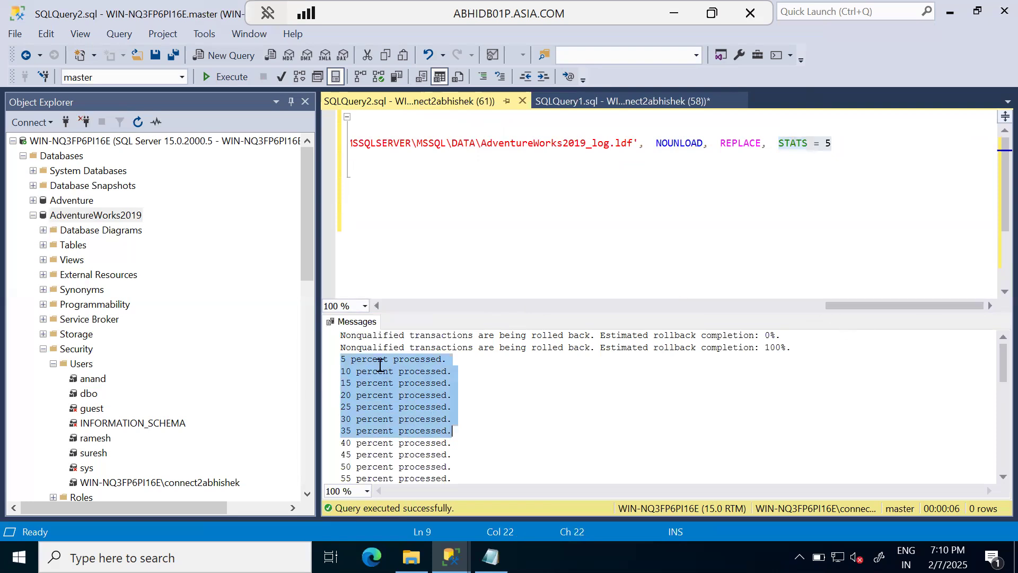
pyautogui.moveTo(846, 306); pyautogui.dragTo(699, 306)
pyautogui.moveTo(616, 322); pyautogui.dragTo(289, 333)
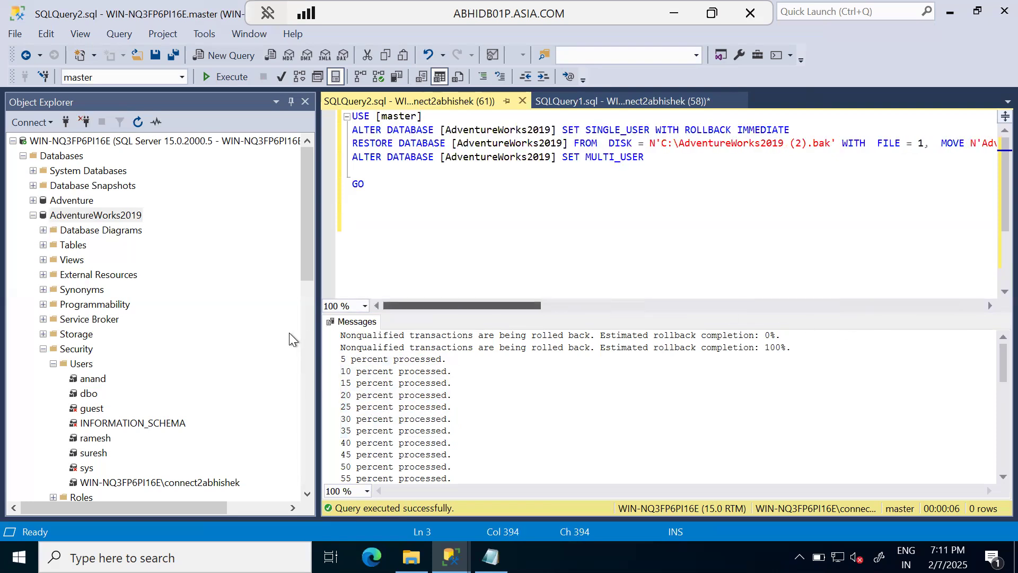
pyautogui.click(425, 267)
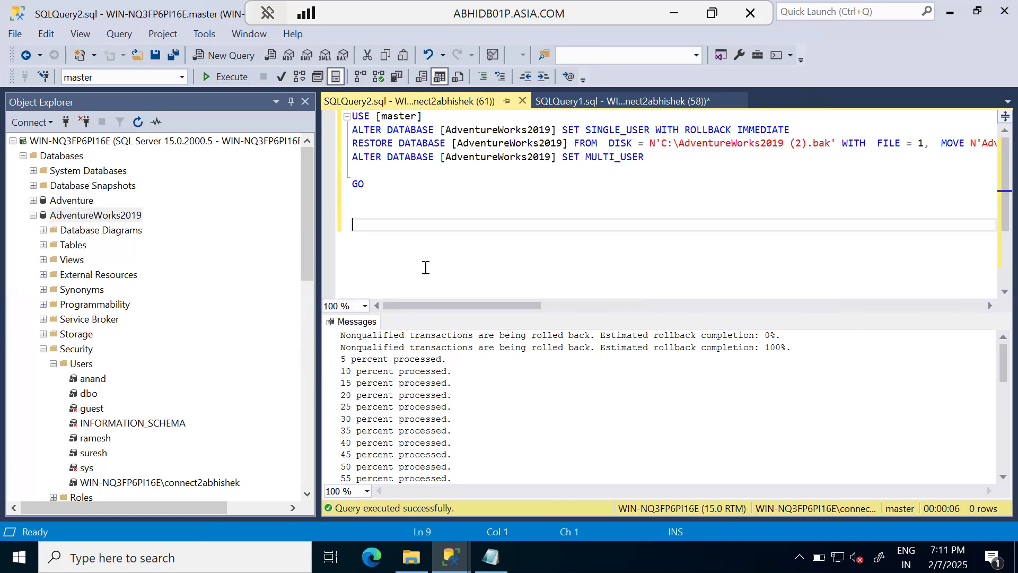
# Step: Refresh AdventureWorks2019 and list the users under its own Security folder to check which remain after the restore
pyautogui.click(101, 216)
pyautogui.click(139, 123)
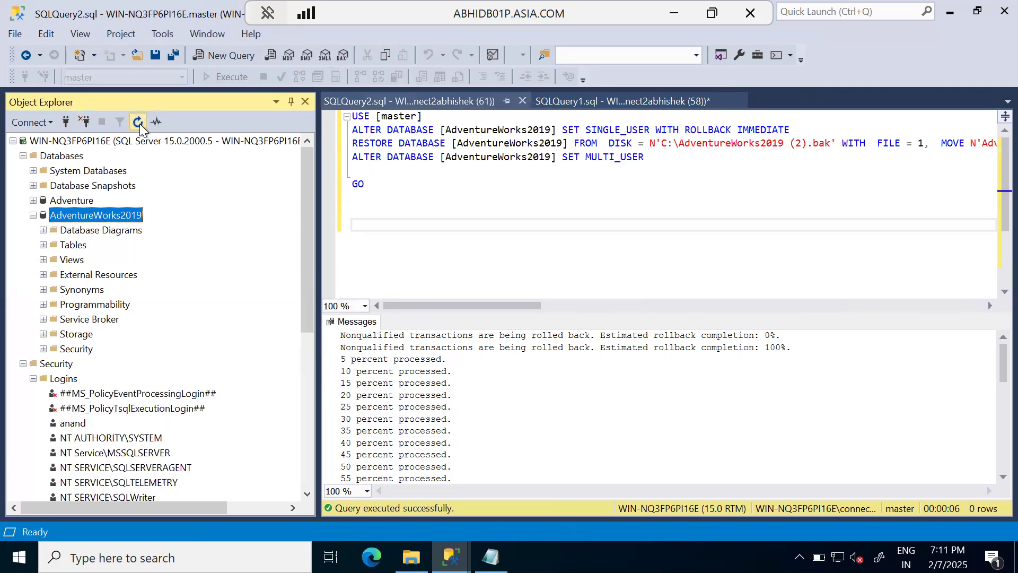
pyautogui.click(23, 364)
pyautogui.click(43, 349)
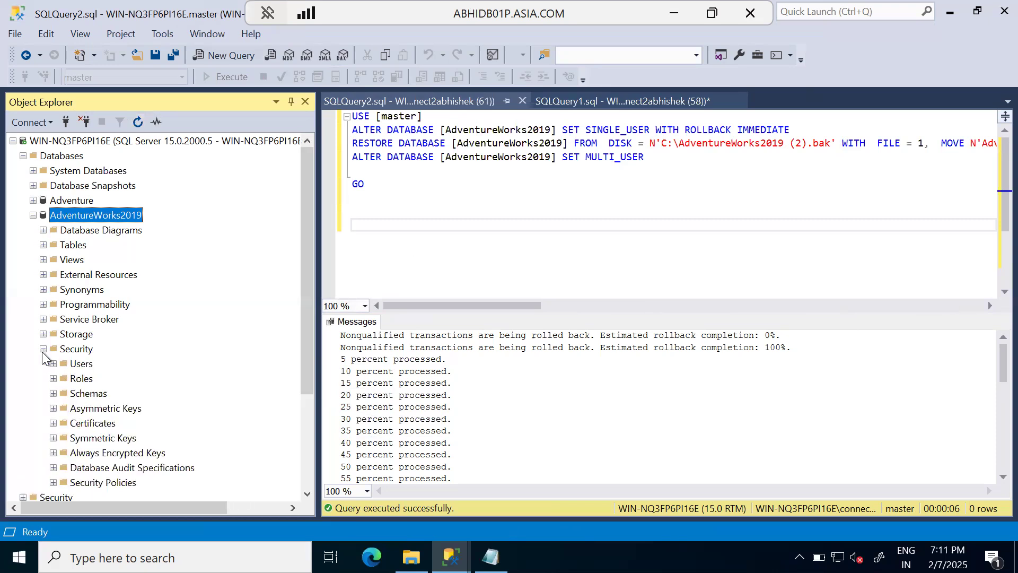
pyautogui.click(53, 364)
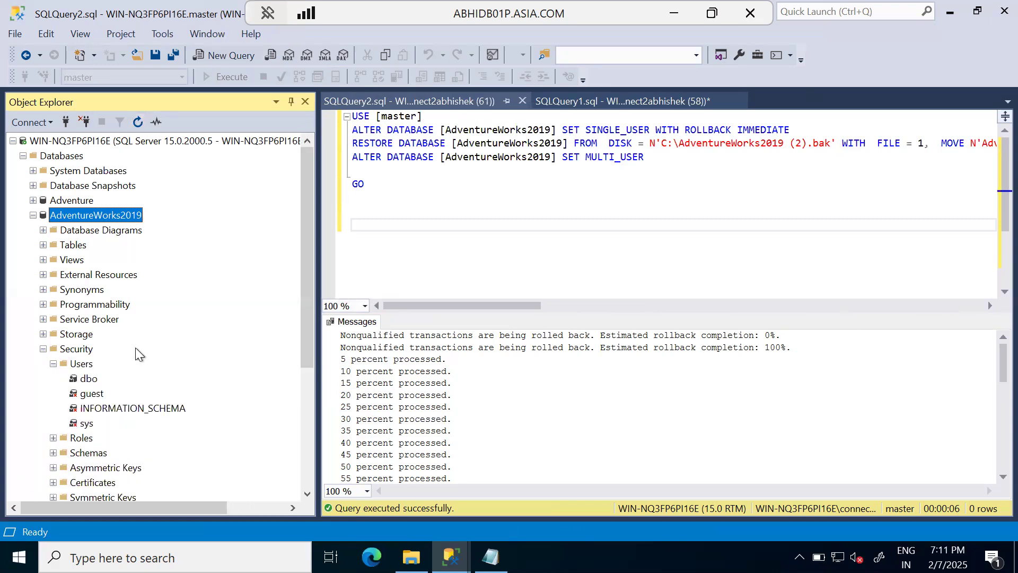
pyautogui.scroll(-3, 155, 362)
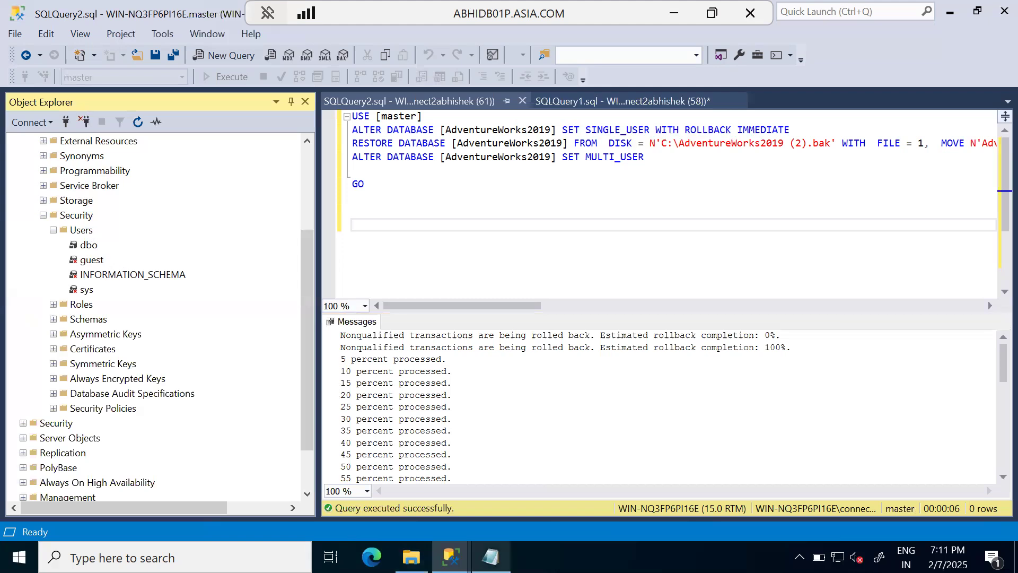
# Step: Switch to Notepad, review the saved users and permissions script, copy all of it, and minimize Notepad
pyautogui.click(491, 556)
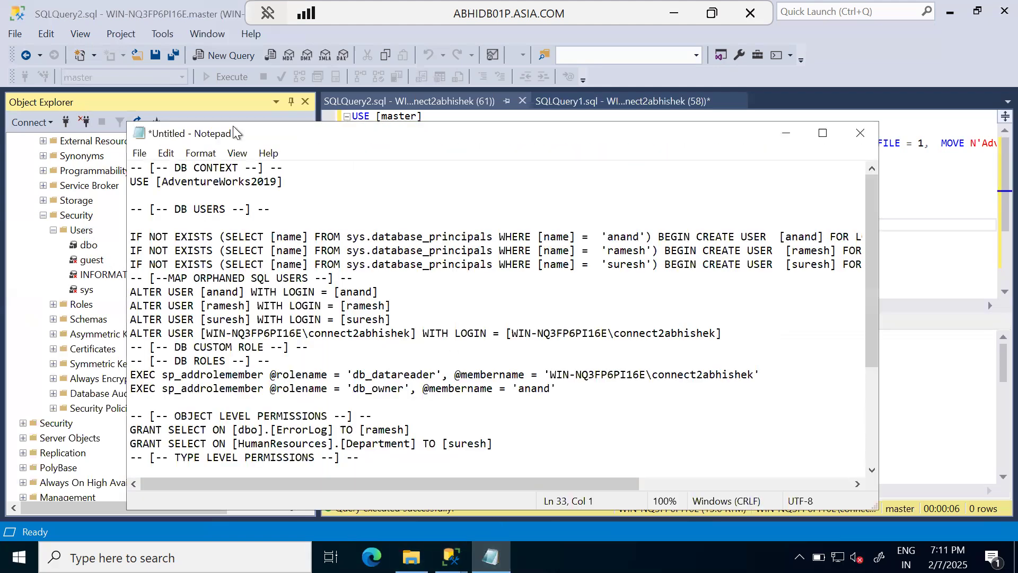
pyautogui.click(456, 348)
pyautogui.moveTo(130, 292); pyautogui.dragTo(387, 457)
pyautogui.click(588, 452)
pyautogui.scroll(-1, 571, 440)
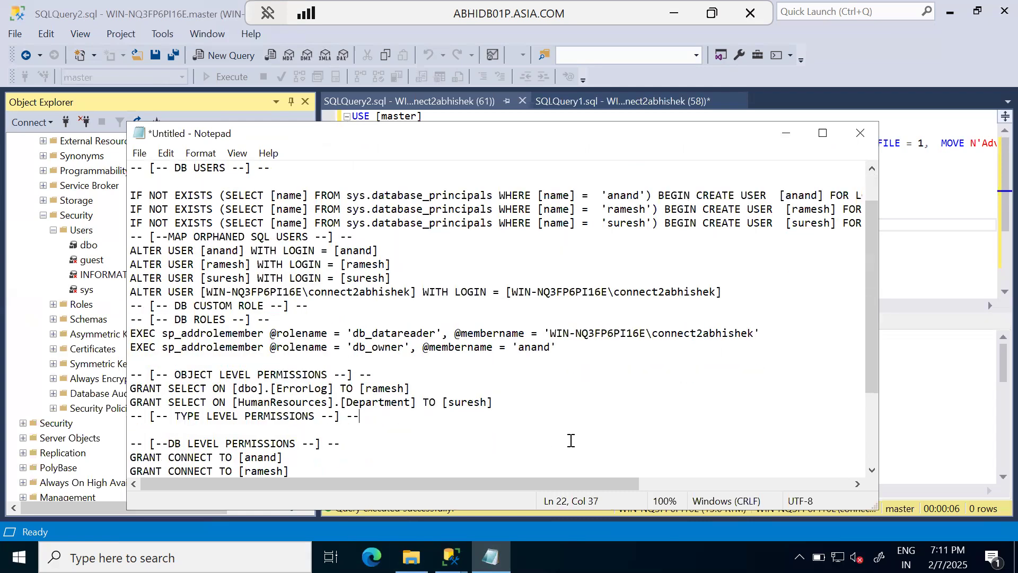
pyautogui.scroll(-3, 570, 441)
pyautogui.hotkey('ctrl', 'a')
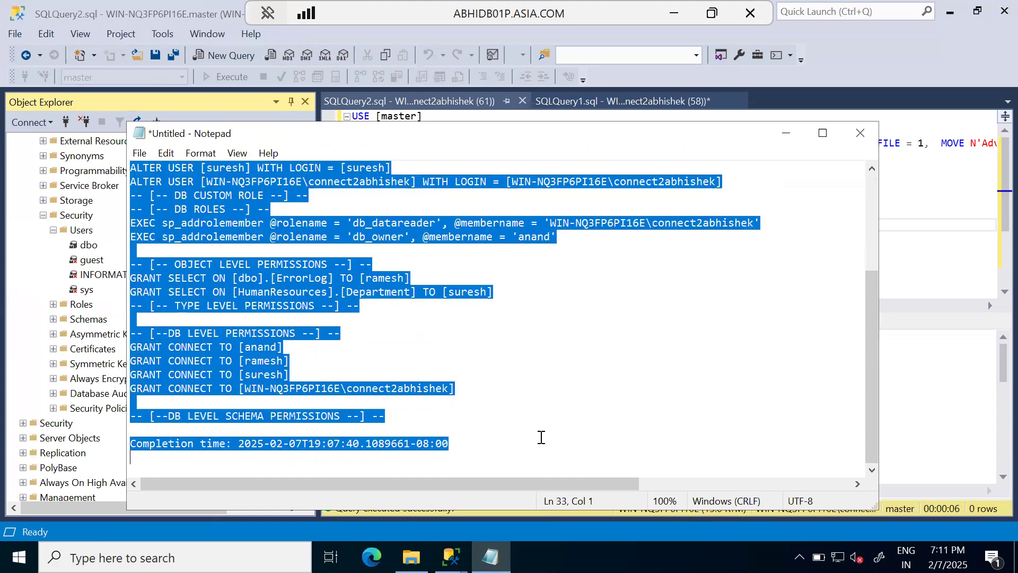
pyautogui.click(783, 134)
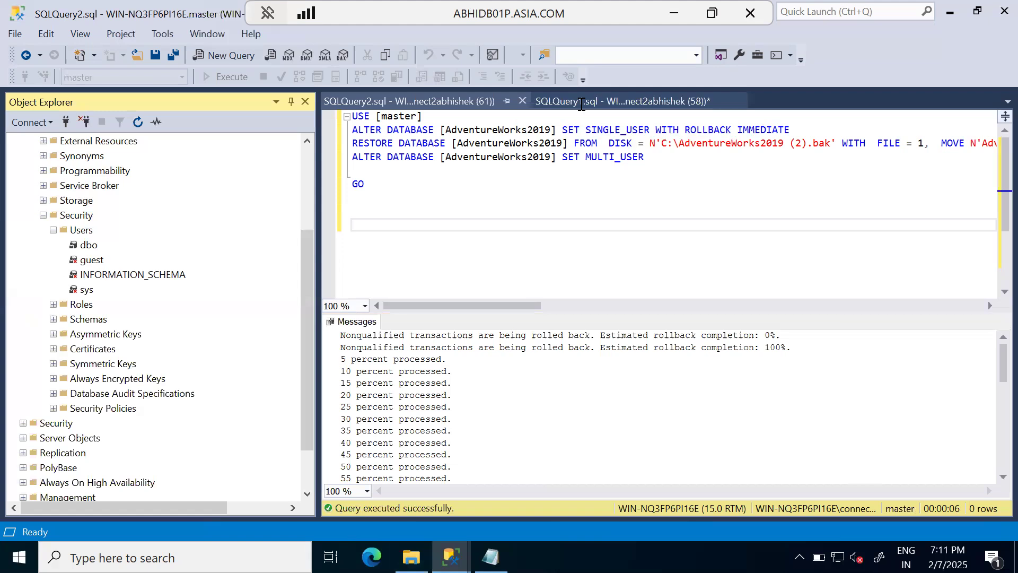
# Step: Paste the copied permissions script into a new query window for AdventureWorks2019 and execute it
pyautogui.hotkey('ctrl', 'n')
pyautogui.hotkey('ctrl', 'v')
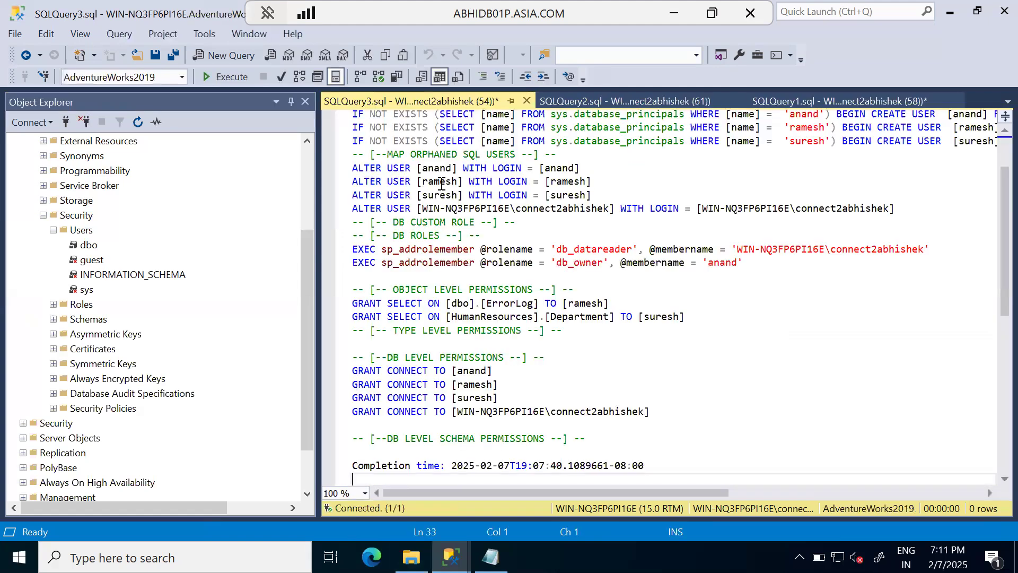
pyautogui.click(227, 77)
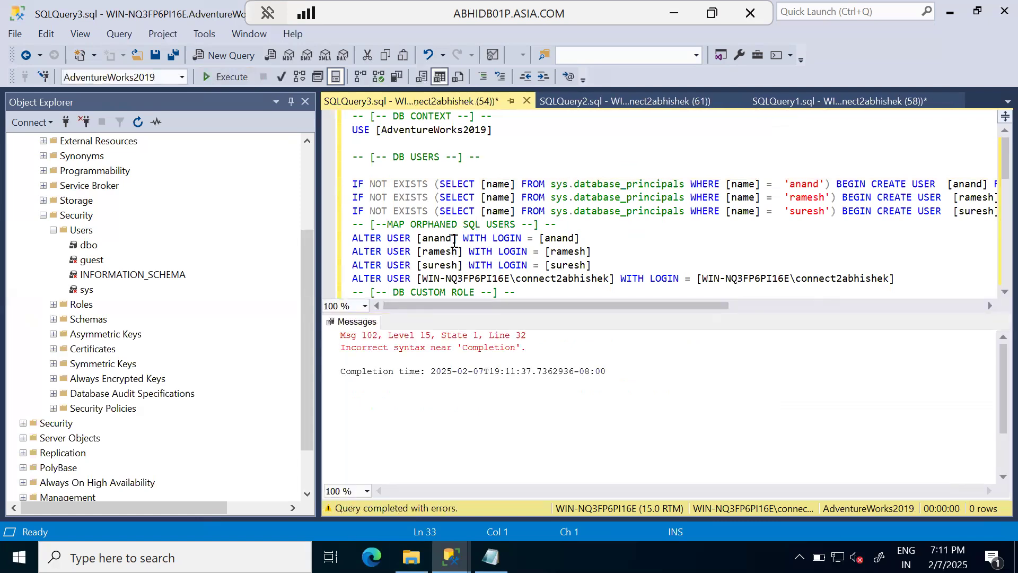
# Step: Comment out the "Completion time" line at the end of the permissions script with -- and execute the script again
pyautogui.scroll(-5, 470, 265)
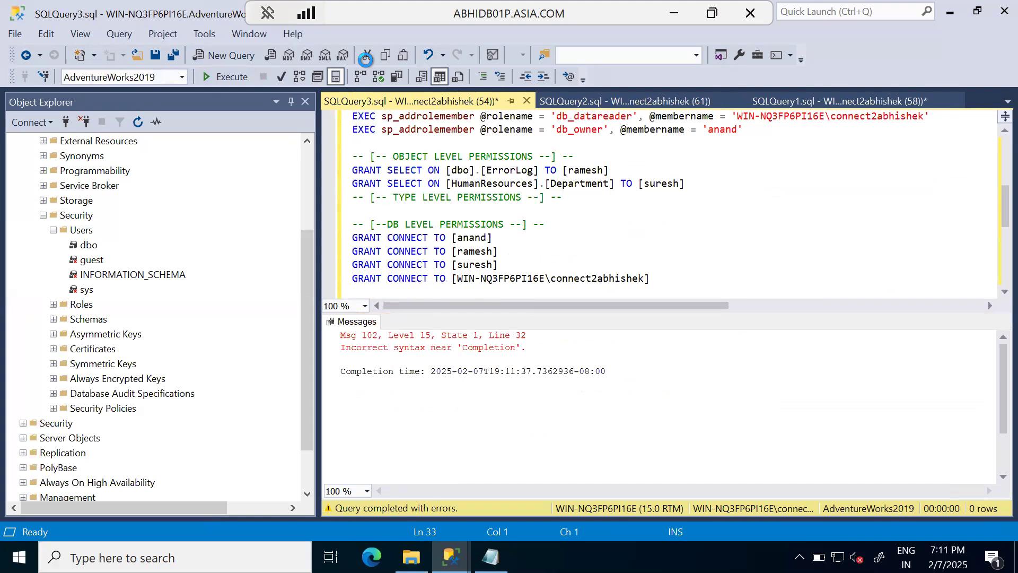
pyautogui.scroll(-3, 365, 58)
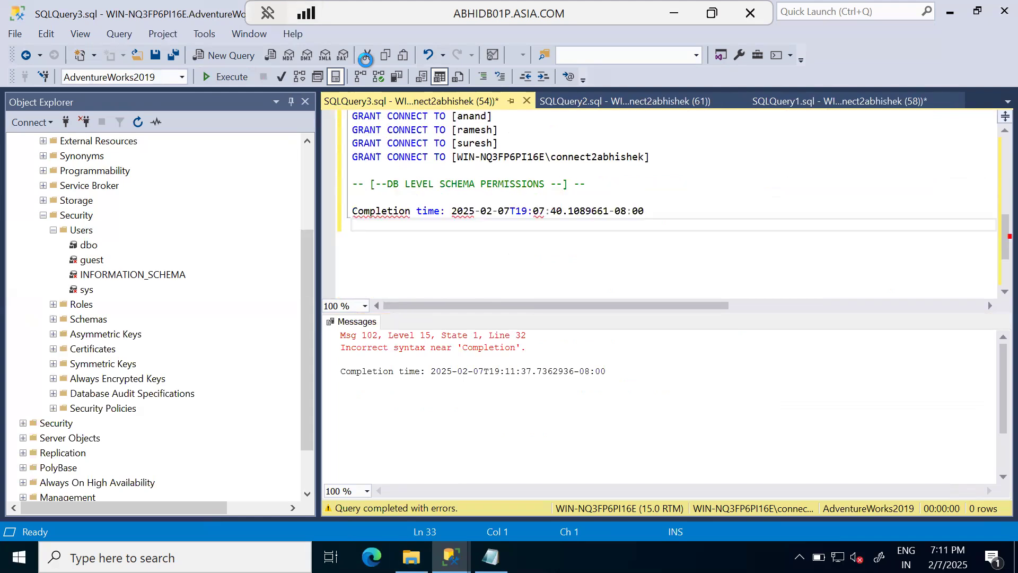
pyautogui.click(352, 211)
pyautogui.write('--')
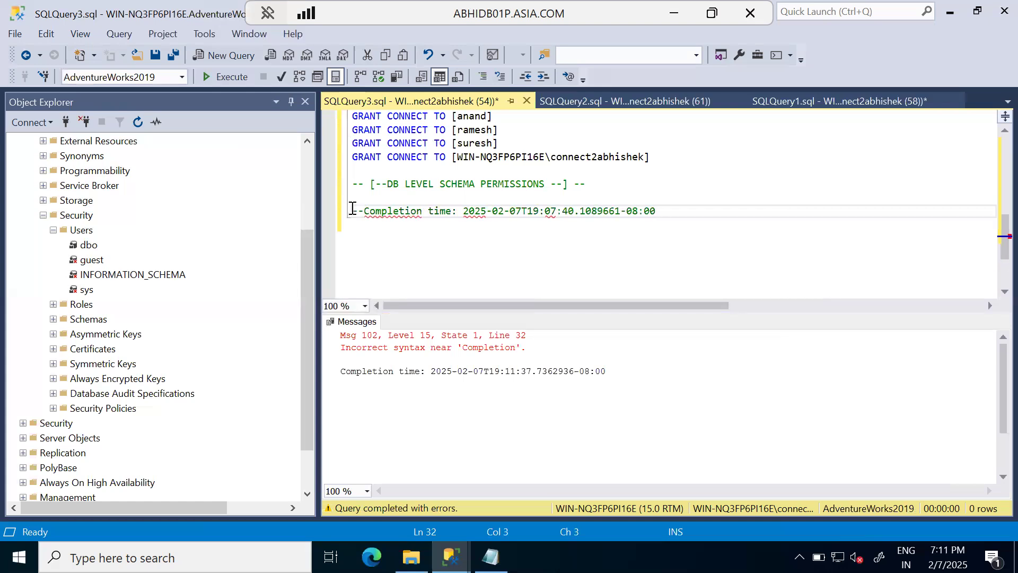
pyautogui.press('Down')
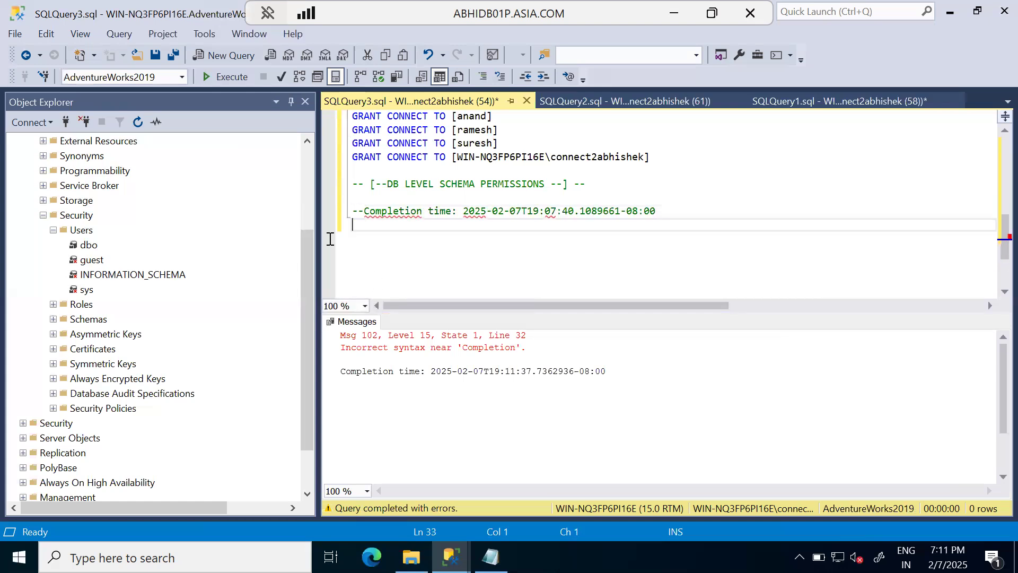
pyautogui.click(224, 76)
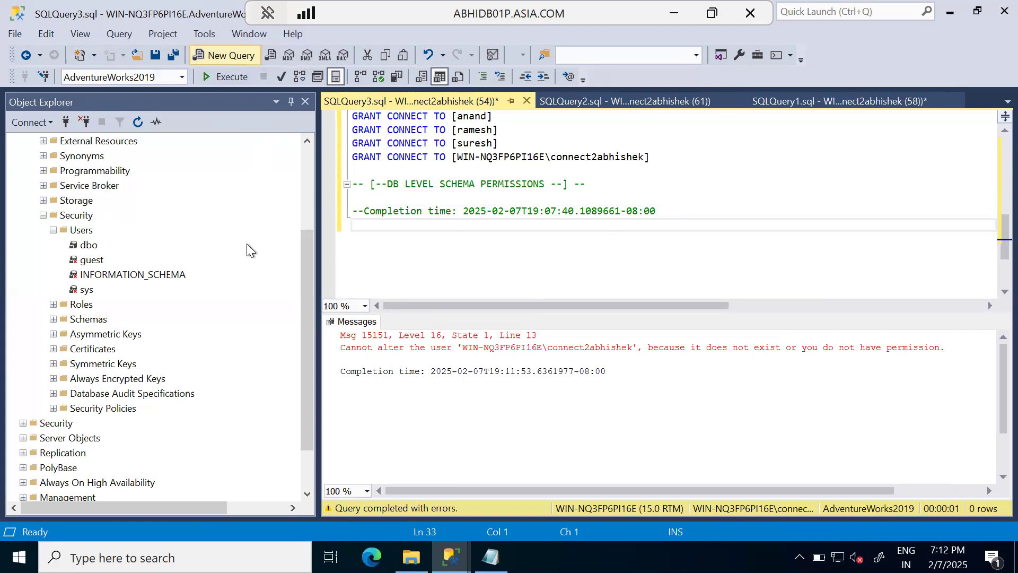
# Step: Refresh AdventureWorks2019 and check its Users folder for the database users recreated by the permissions script
pyautogui.click(308, 260)
pyautogui.moveTo(307, 244); pyautogui.dragTo(307, 184)
pyautogui.click(134, 122)
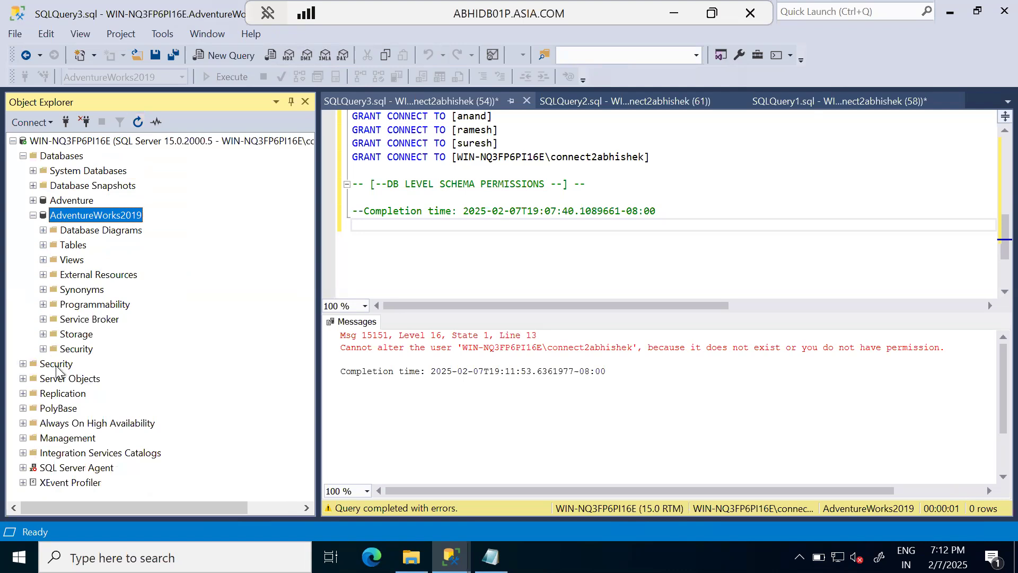
pyautogui.click(43, 349)
pyautogui.click(53, 363)
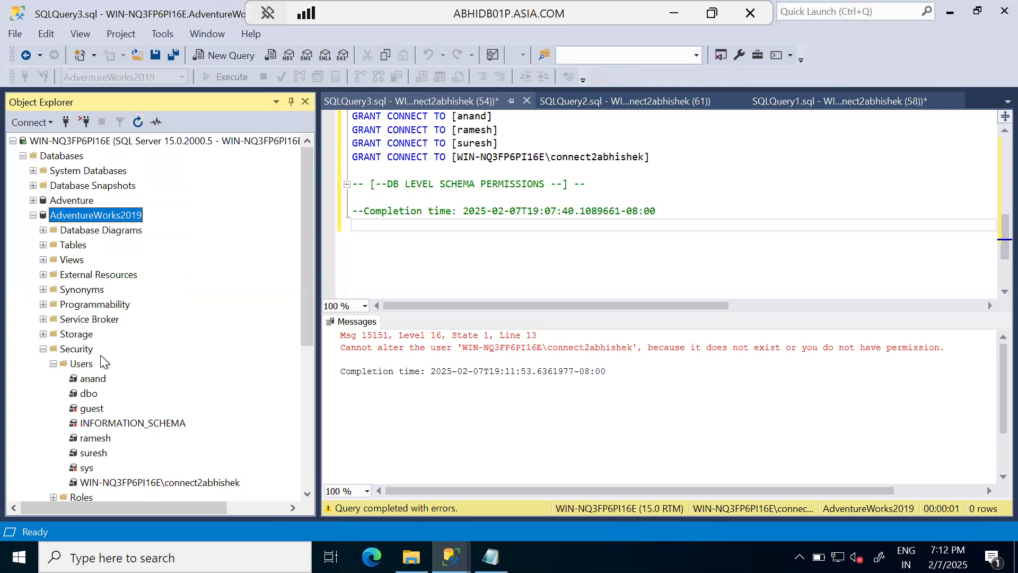
pyautogui.scroll(-2, 161, 355)
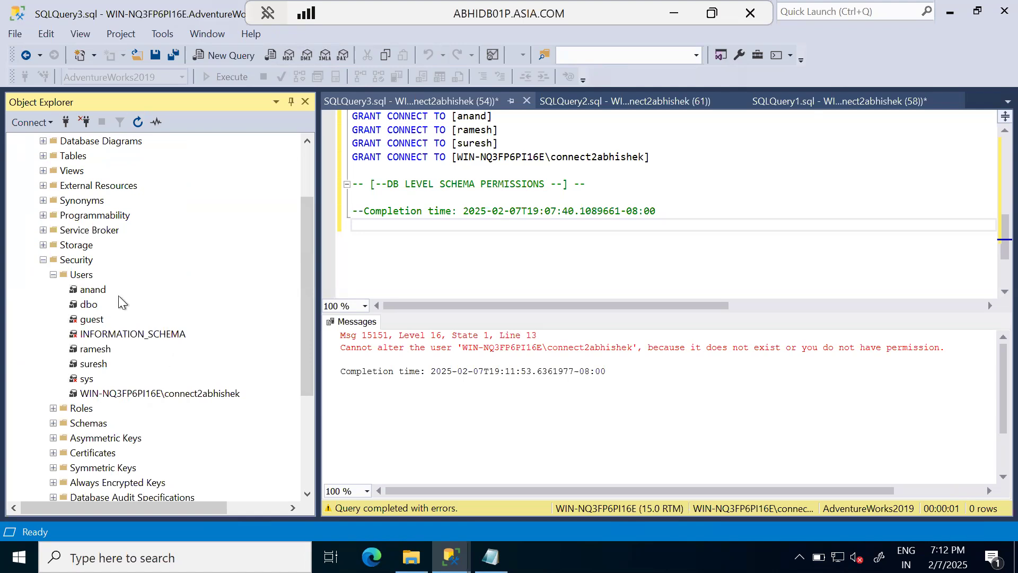
pyautogui.click(106, 289)
pyautogui.click(98, 350)
pyautogui.click(177, 394)
pyautogui.scroll(2, 101, 204)
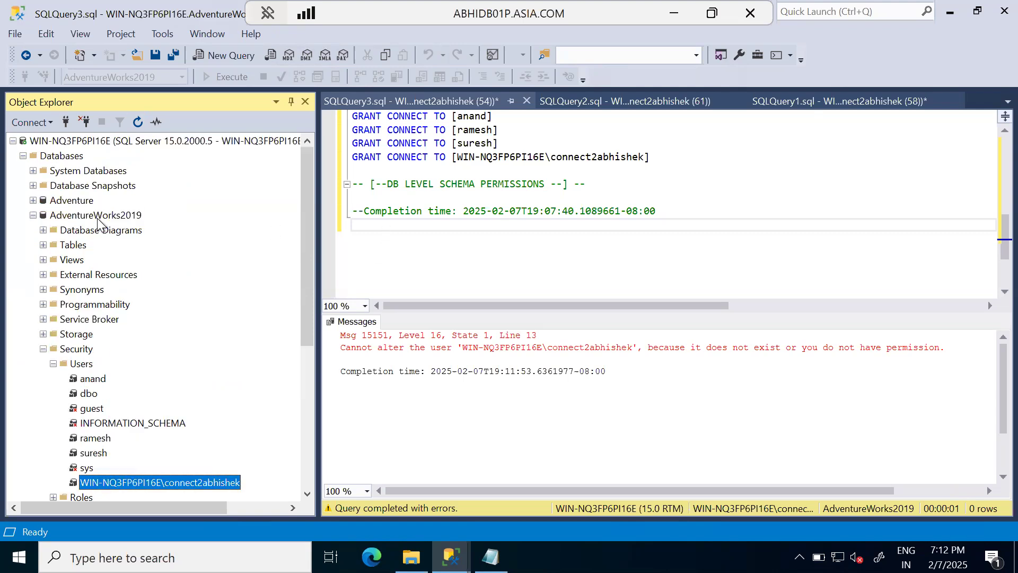
# Step: Delete the commented "Completion time" line from the permissions script and execute the script again
pyautogui.click(505, 270)
pyautogui.moveTo(657, 211); pyautogui.dragTo(343, 213)
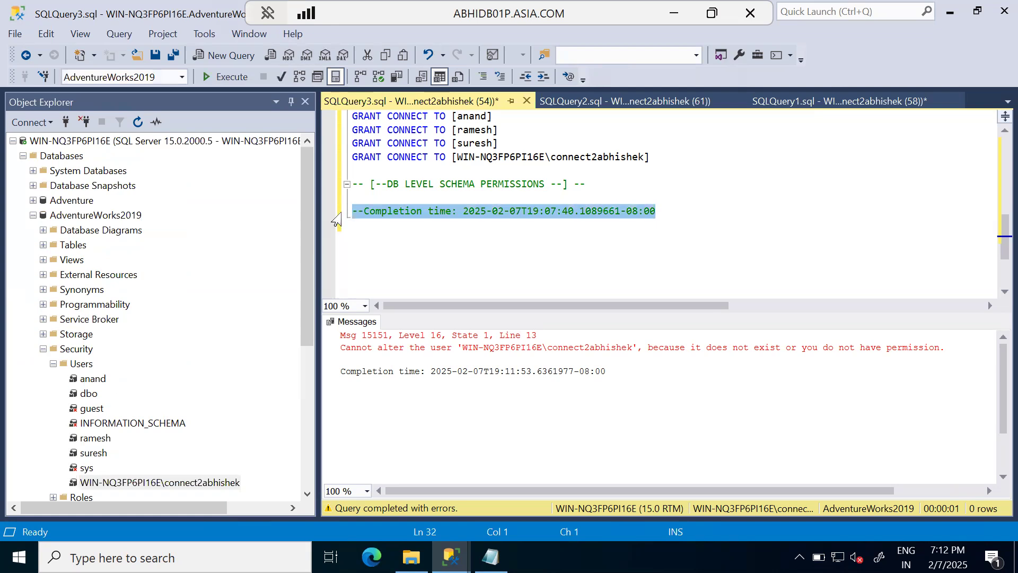
pyautogui.press('Delete')
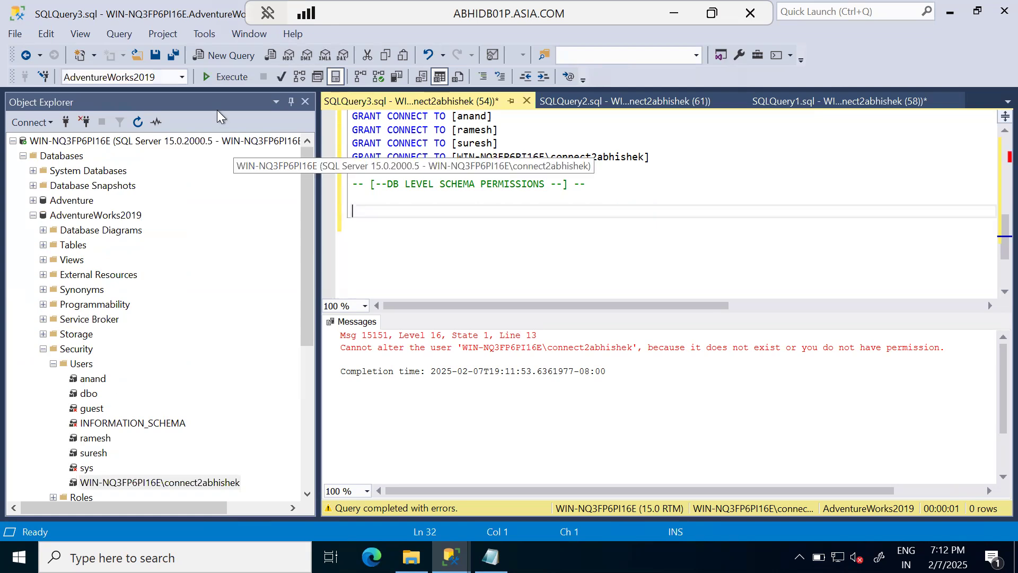
pyautogui.click(226, 77)
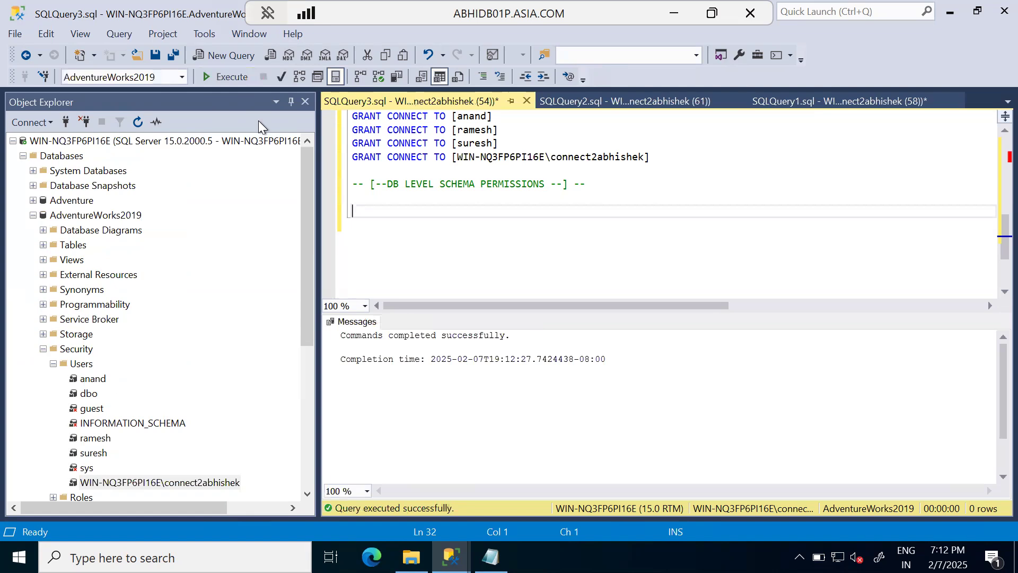
# Step: Refresh the whole server tree, expand its Databases folder, and check the AdventureWorks2019 entry
pyautogui.click(135, 142)
pyautogui.click(137, 122)
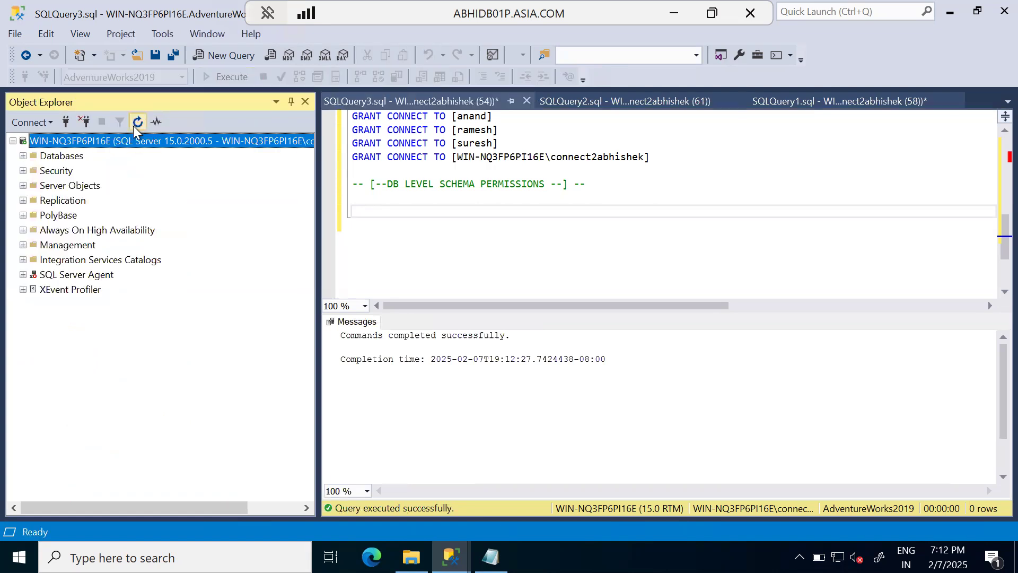
pyautogui.click(22, 156)
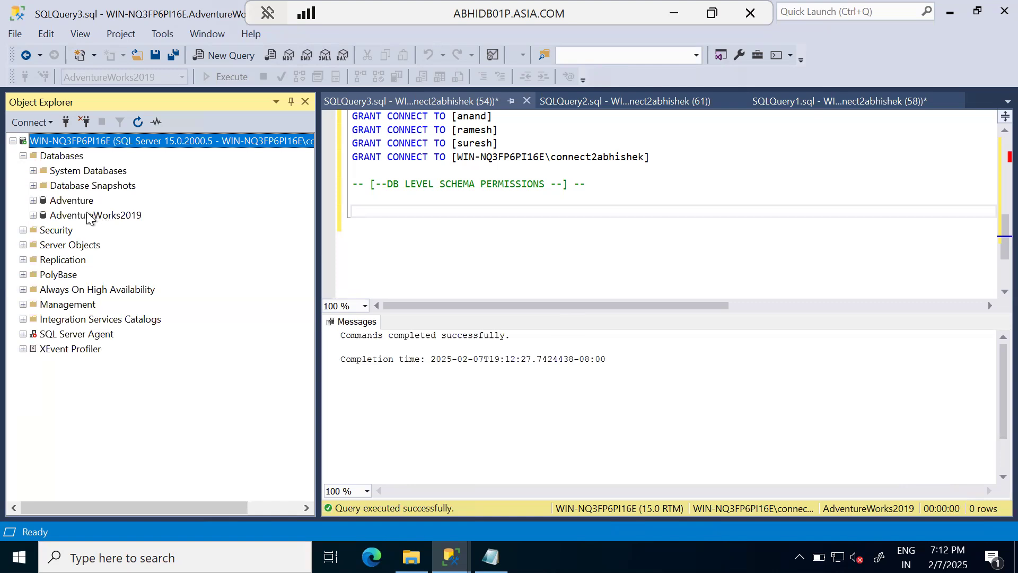
pyautogui.click(87, 214)
pyautogui.rightClick(87, 215)
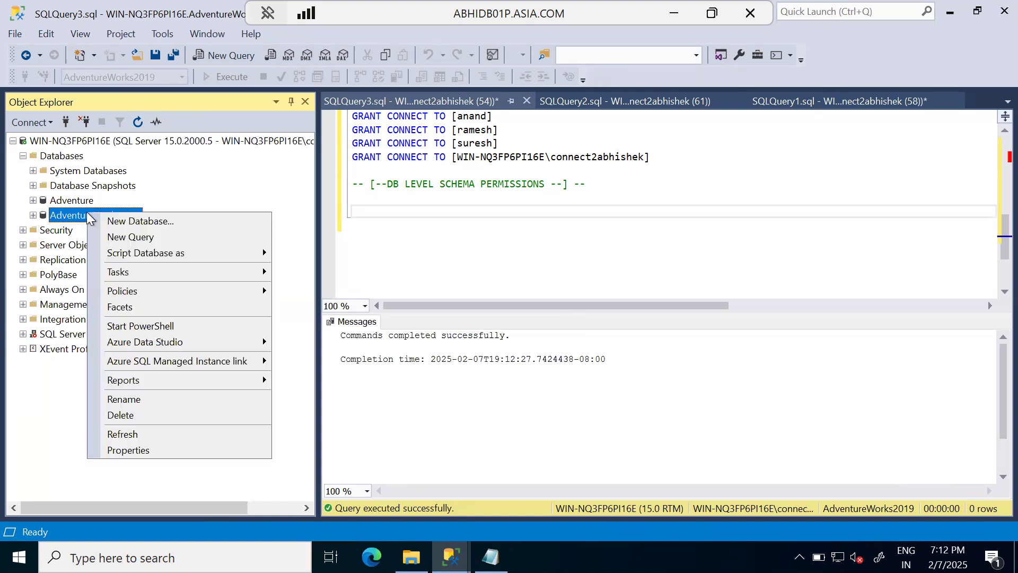
pyautogui.click(433, 237)
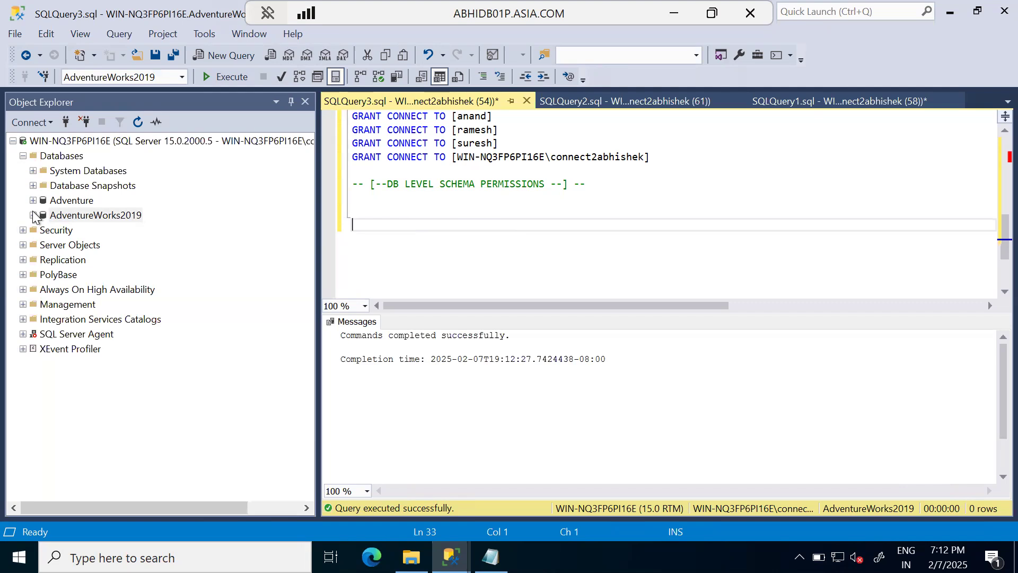
# Step: Review the permissions script's DB level GRANT CONNECT statements, object level permissions and role assignments
pyautogui.scroll(-2, 411, 274)
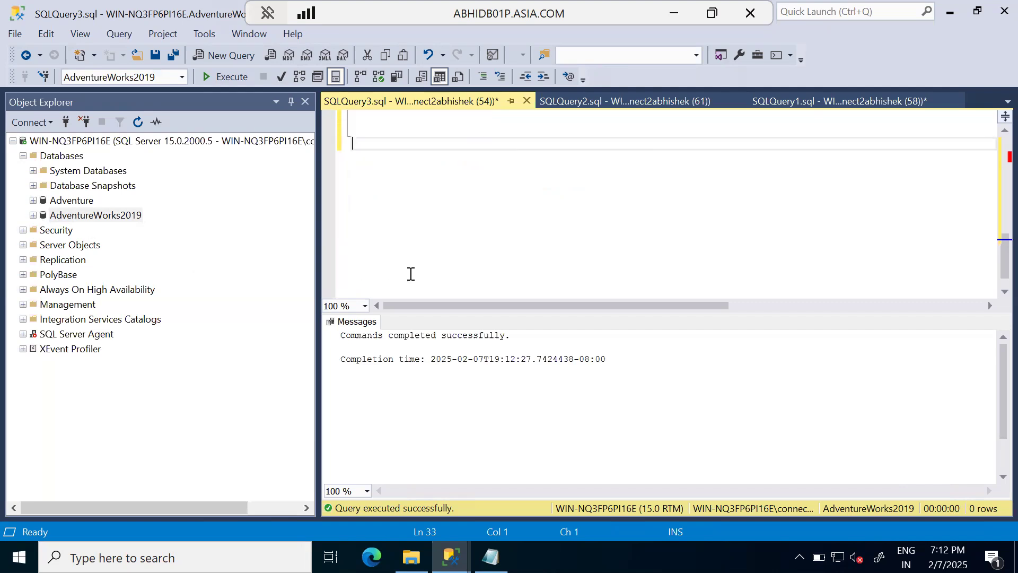
pyautogui.scroll(4, 412, 273)
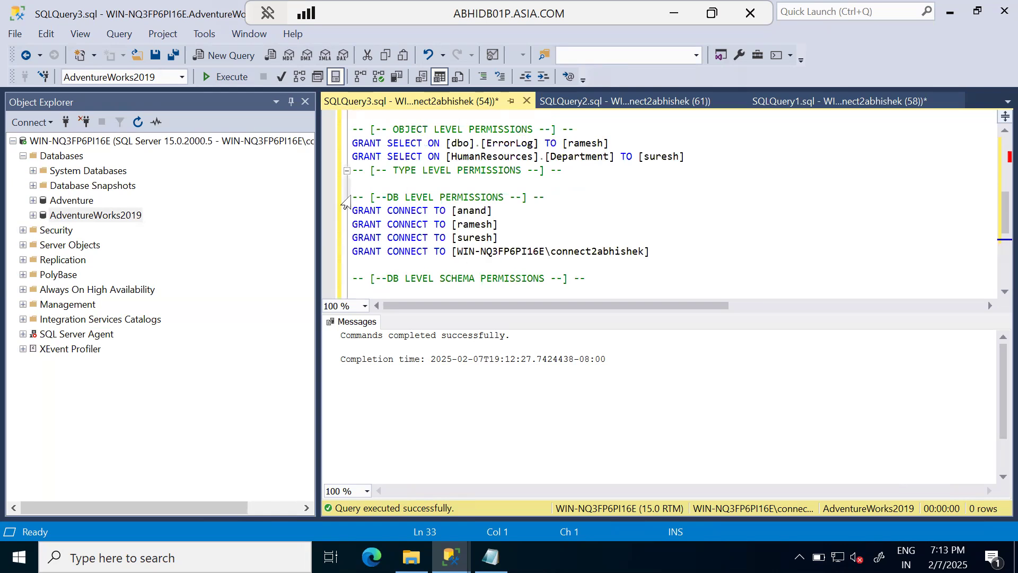
pyautogui.moveTo(352, 198); pyautogui.dragTo(651, 248)
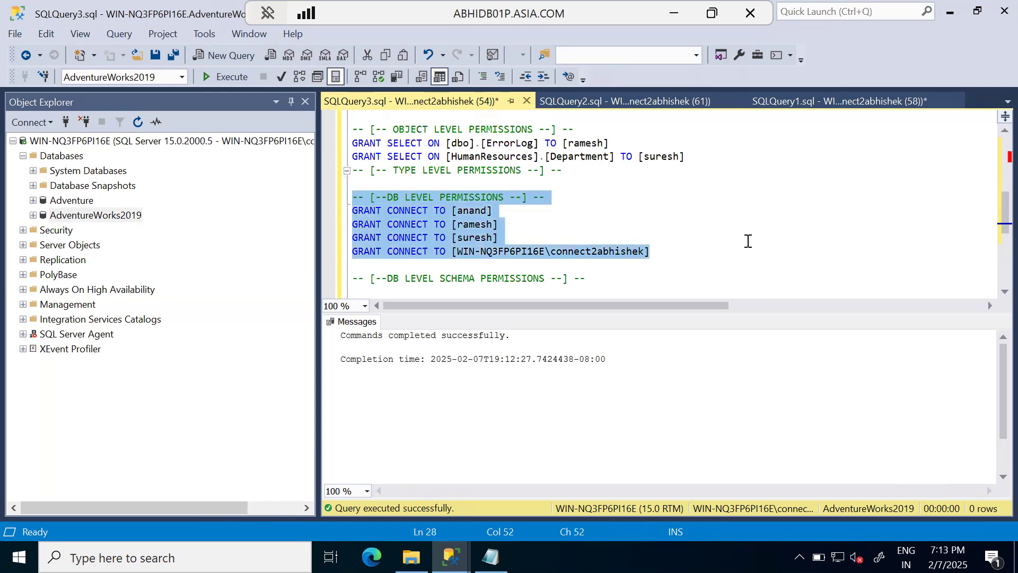
pyautogui.scroll(3, 748, 242)
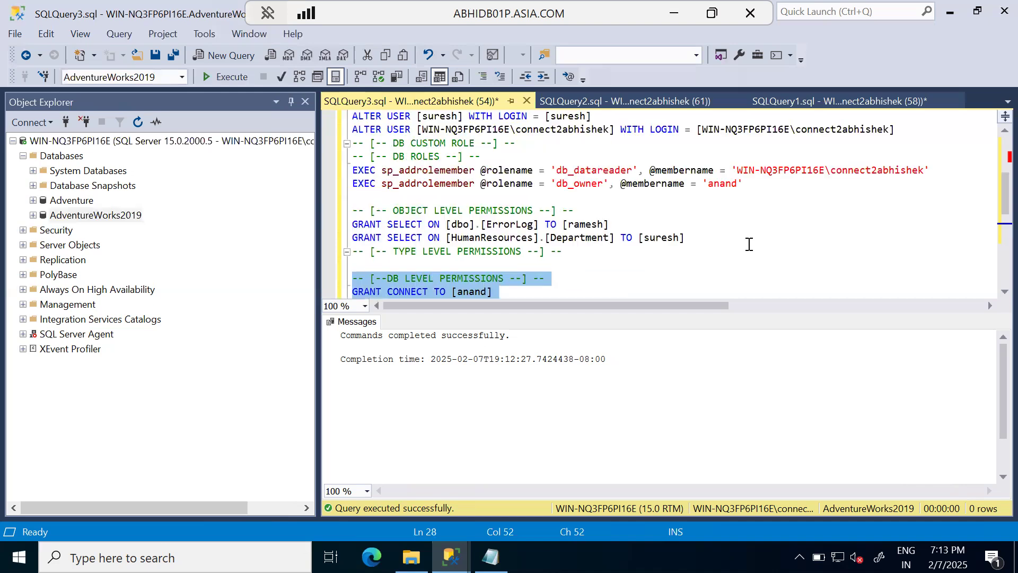
# Step: Review the permissions script's DB users section and the ALTER USER statements that map orphaned SQL users to logins
pyautogui.scroll(2, 749, 244)
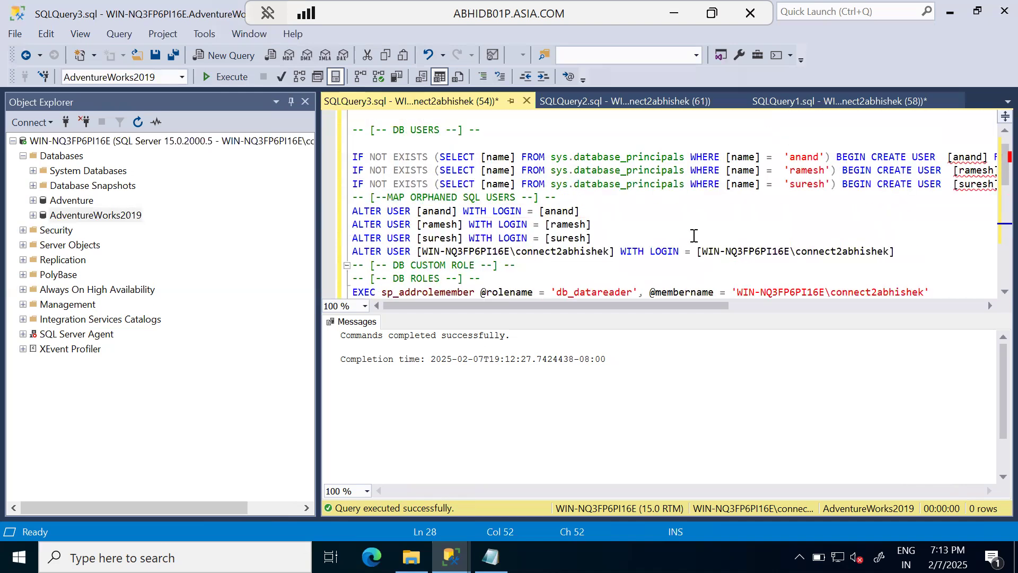
pyautogui.click(353, 157)
pyautogui.moveTo(353, 158); pyautogui.dragTo(434, 157)
pyautogui.scroll(1, 450, 218)
pyautogui.click(546, 157)
pyautogui.scroll(-2, 554, 210)
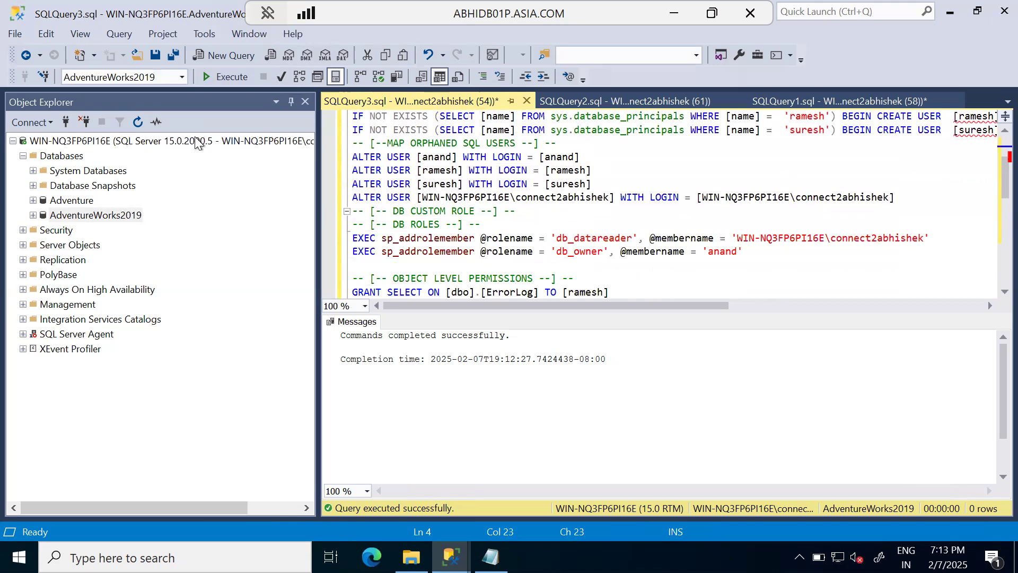
pyautogui.scroll(-3, 610, 223)
# Step: Open the AdventureWorks2019 database properties and examine the Restrict Access setting among the State options
pyautogui.click(94, 215)
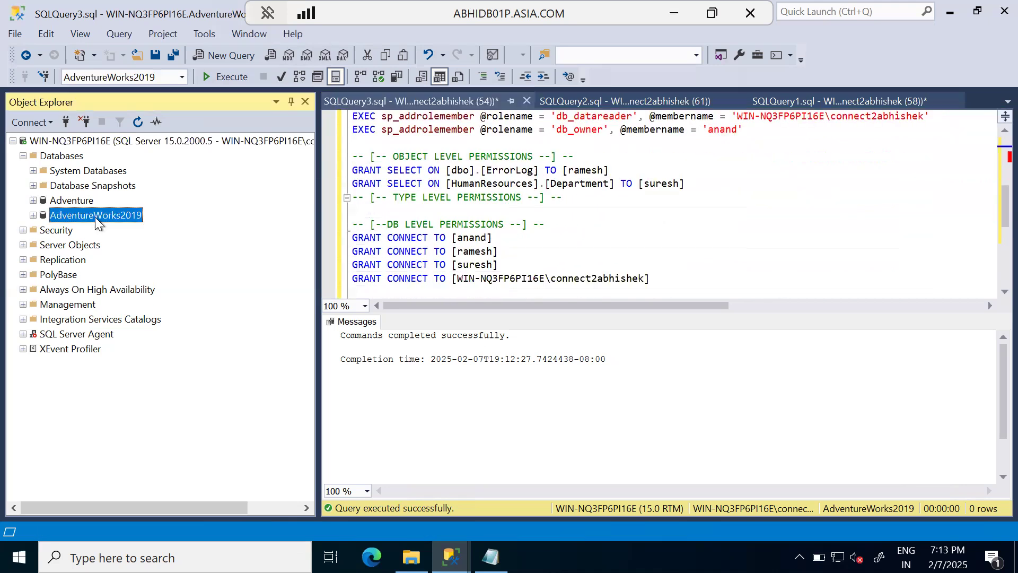
pyautogui.click(94, 215)
pyautogui.rightClick(100, 214)
pyautogui.click(645, 240)
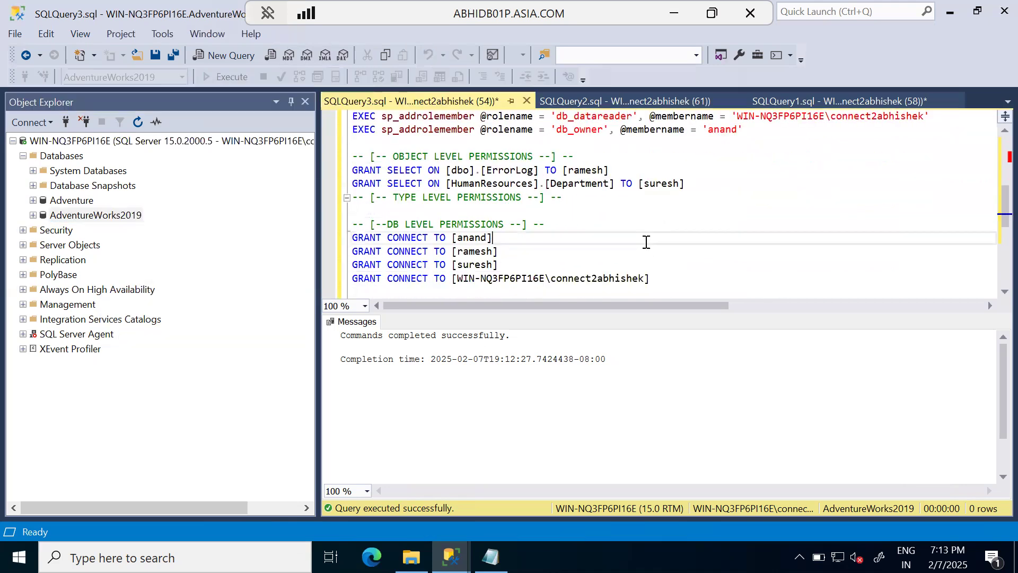
pyautogui.click(113, 214)
pyautogui.rightClick(113, 212)
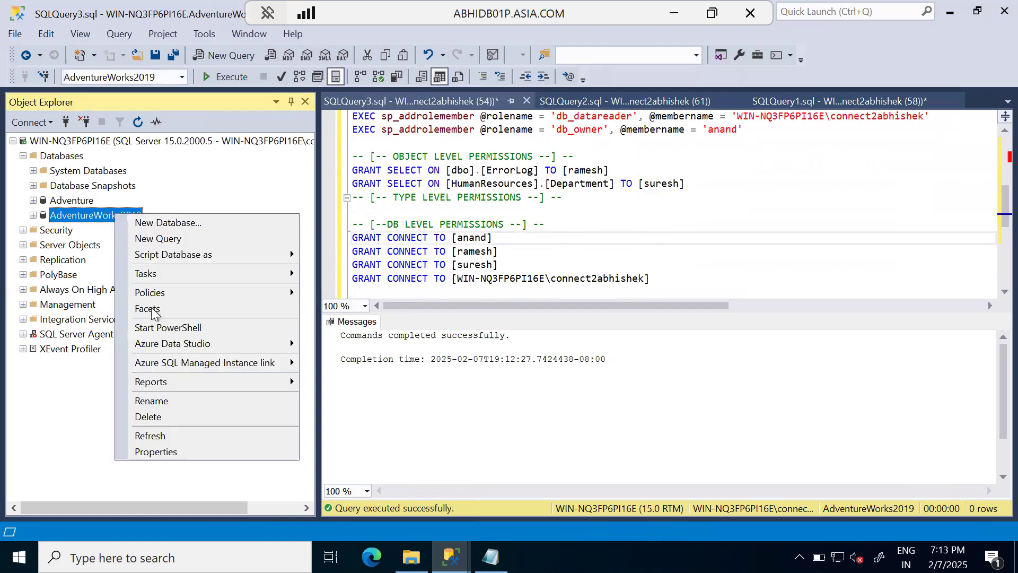
pyautogui.click(149, 450)
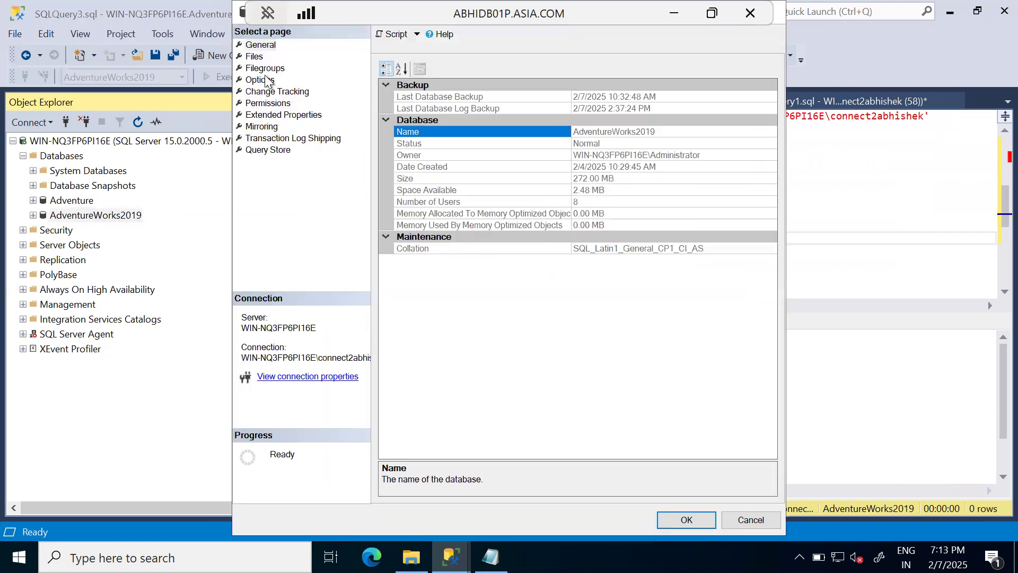
pyautogui.click(260, 79)
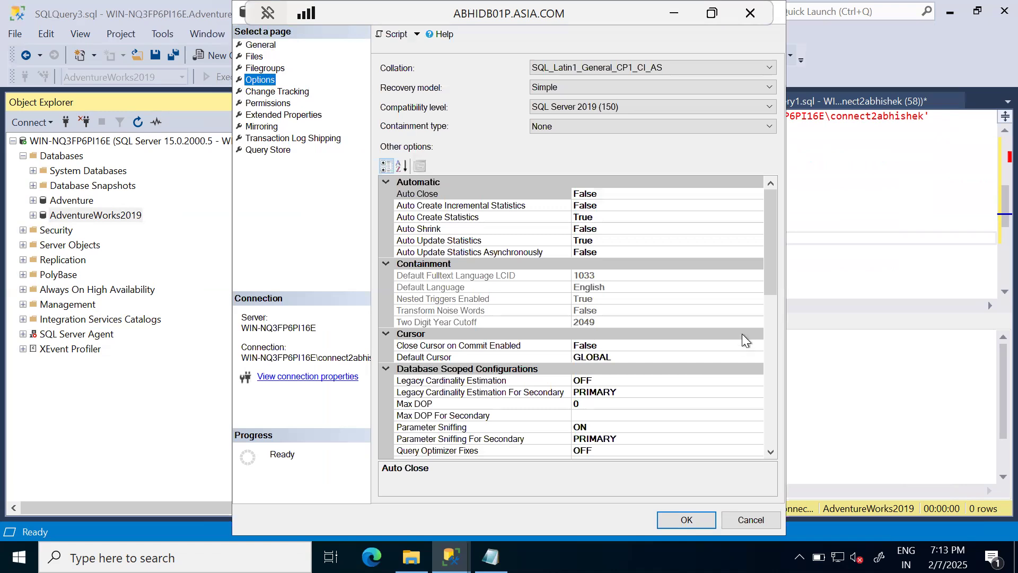
pyautogui.scroll(-10, 742, 333)
pyautogui.click(732, 451)
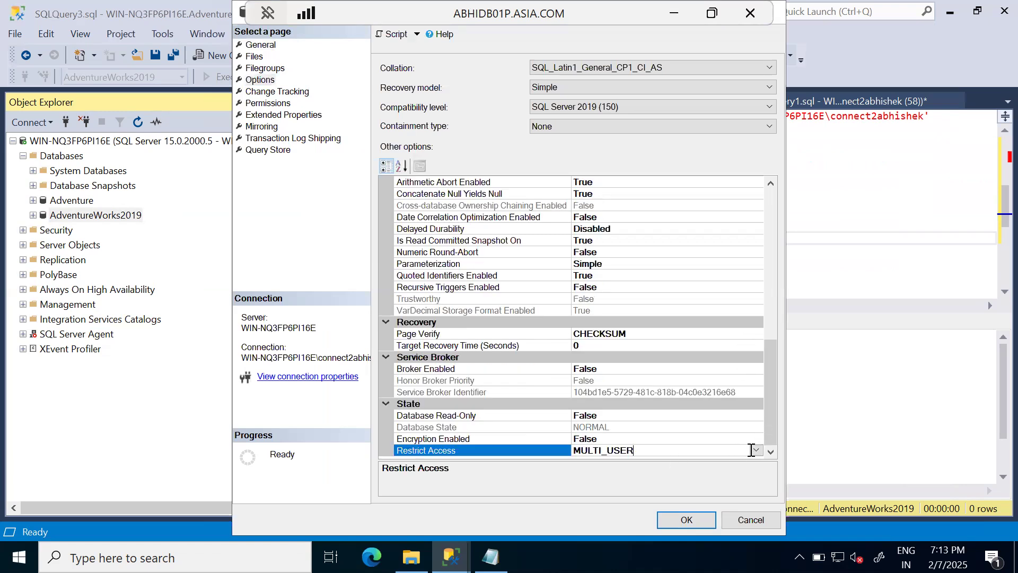
pyautogui.click(756, 450)
pyautogui.click(755, 451)
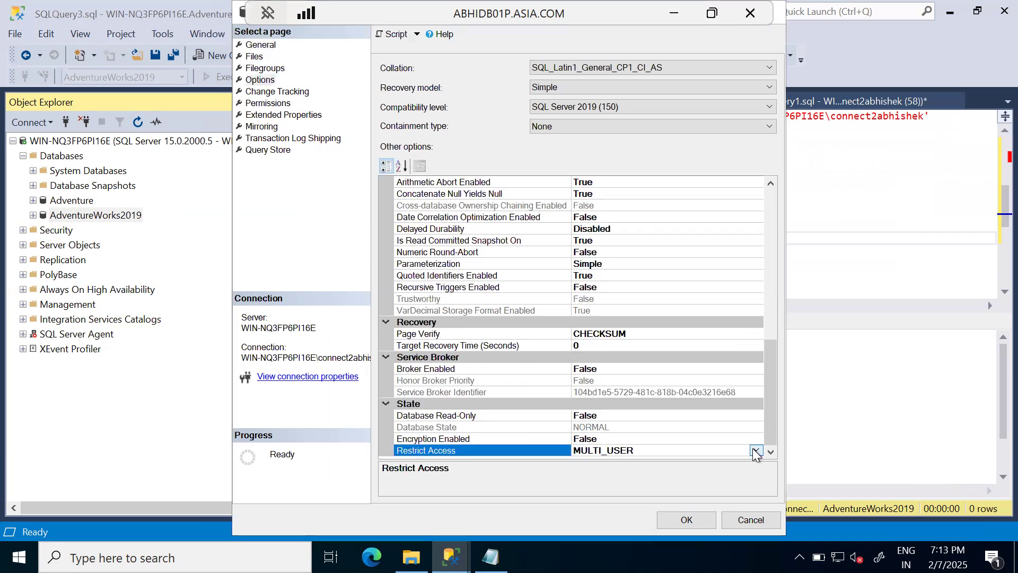
# Step: Try to set Database Read-Only to True for AdventureWorks2019, and cancel out of the database properties
pyautogui.click(733, 414)
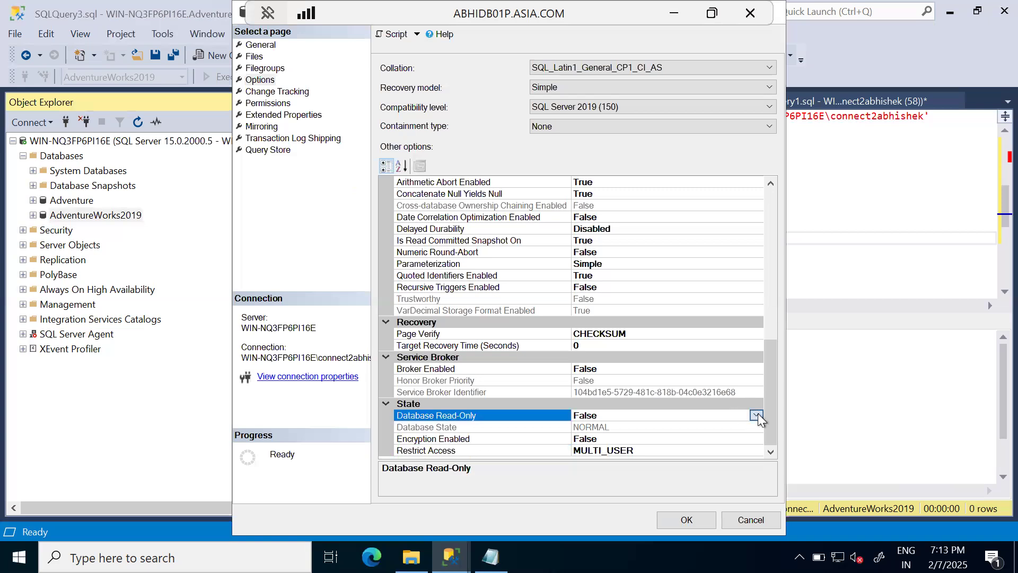
pyautogui.click(756, 414)
pyautogui.click(599, 427)
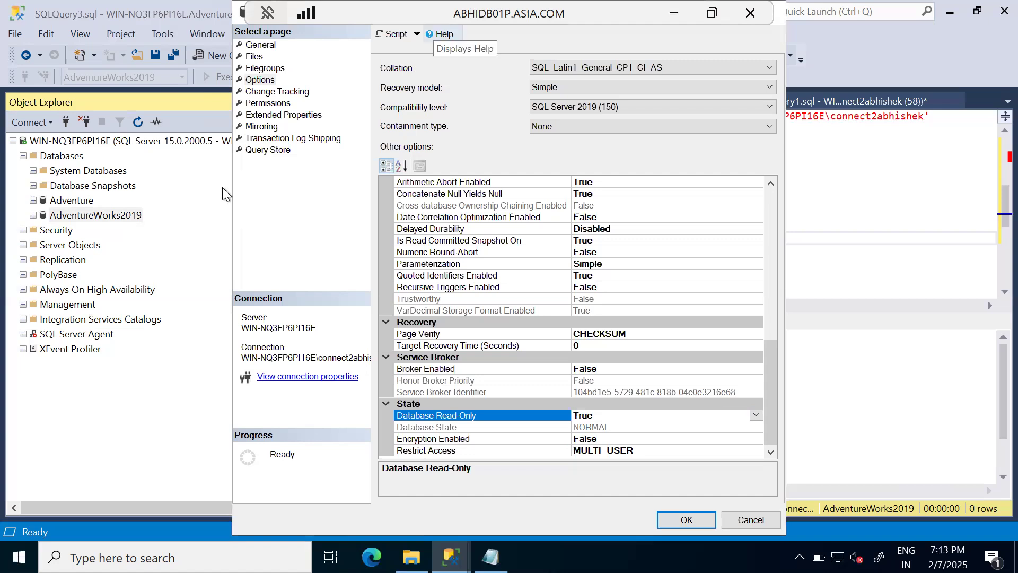
pyautogui.click(691, 520)
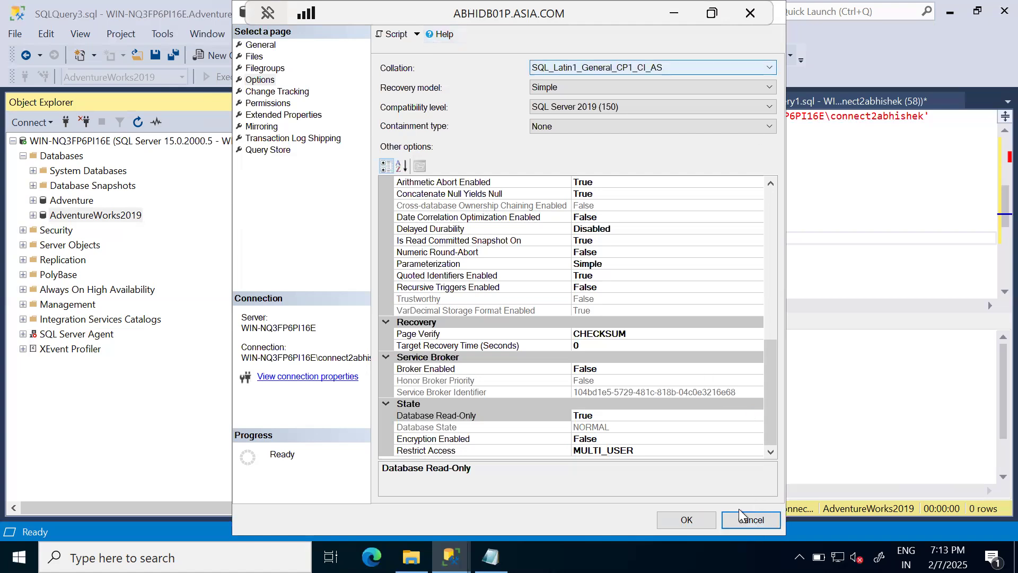
pyautogui.click(751, 520)
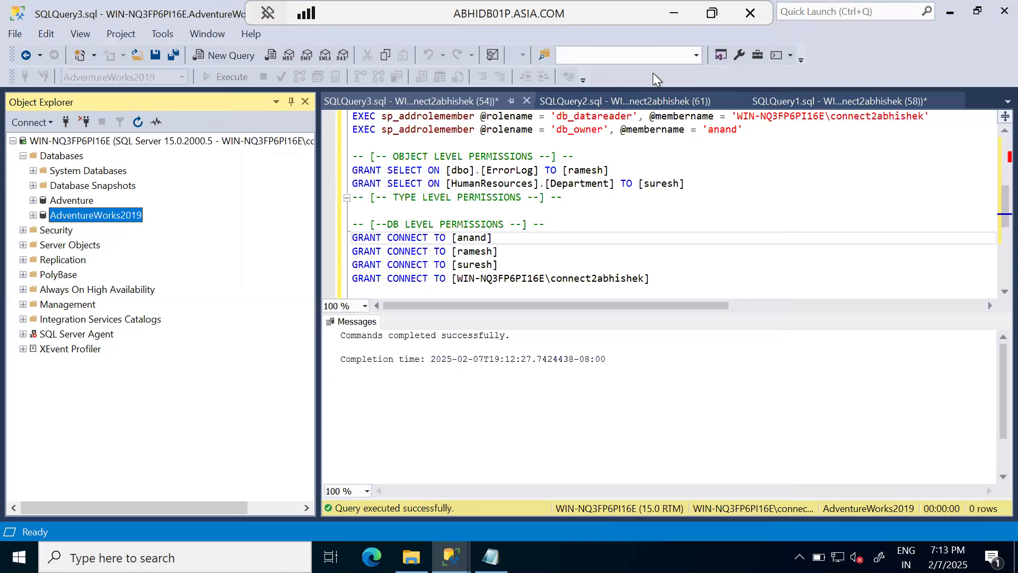